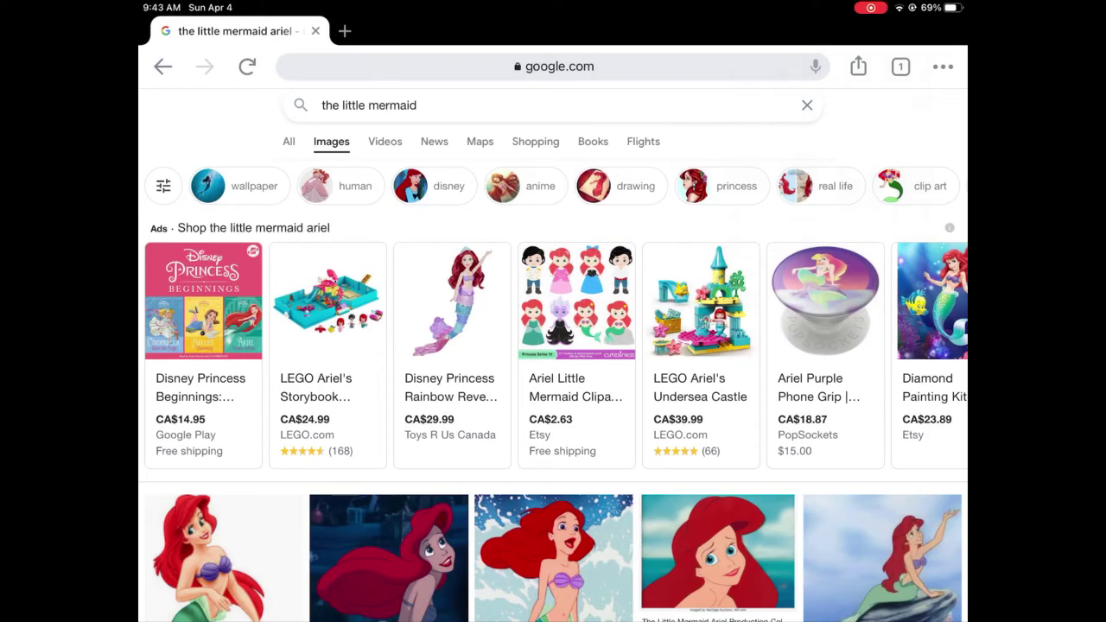
Search Google Images for 'the little mermaid ariel' and scroll through the results
left_click(553, 104)
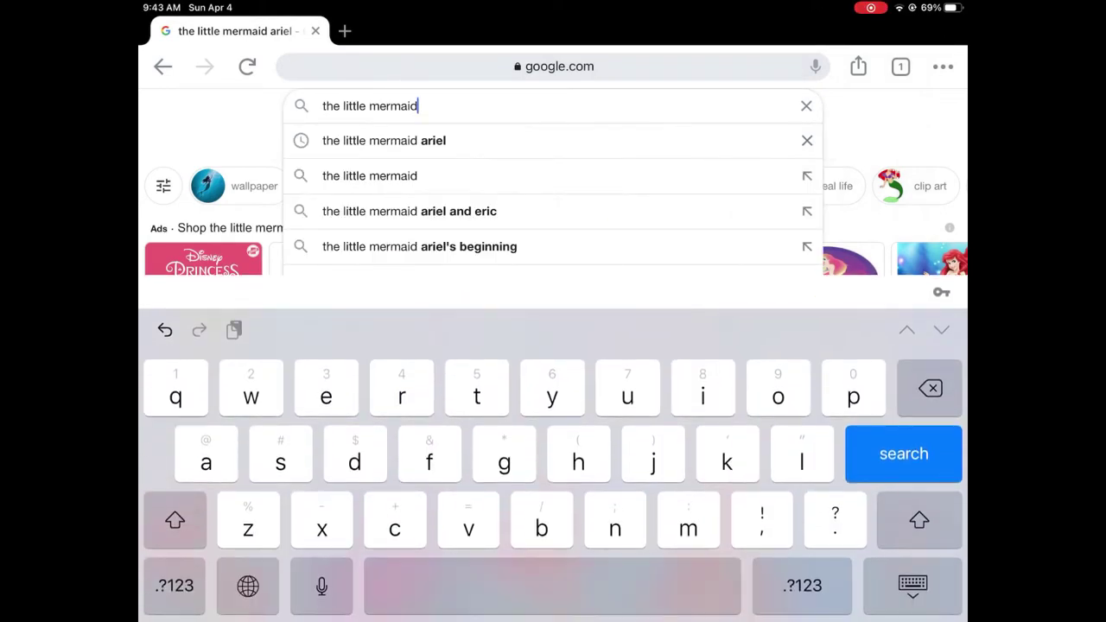
type("ar")
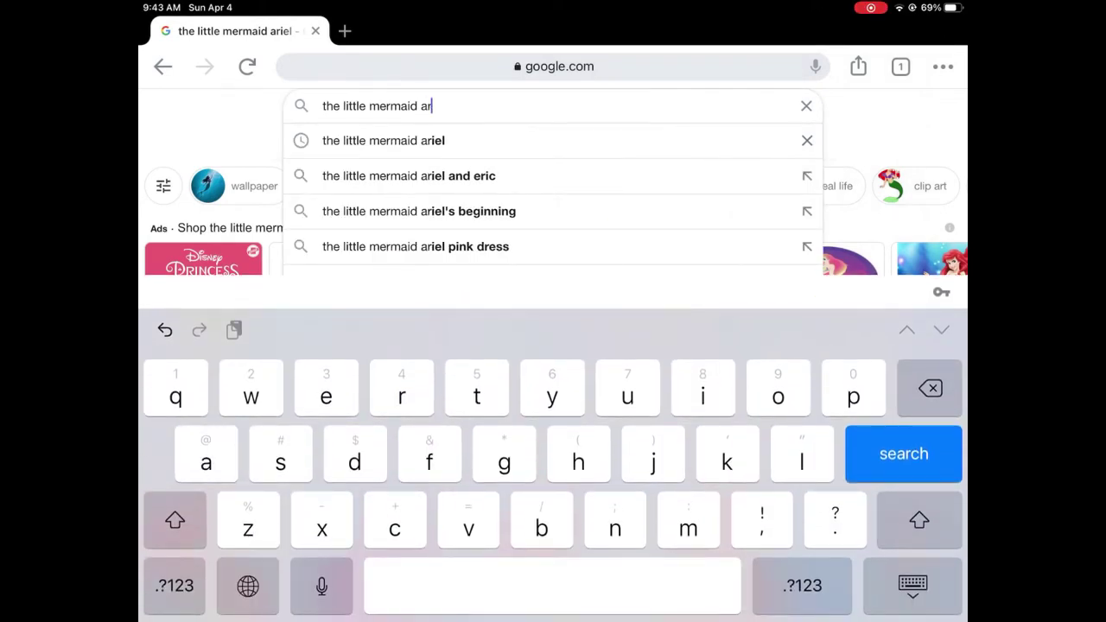
type("i")
type("el")
key("Return")
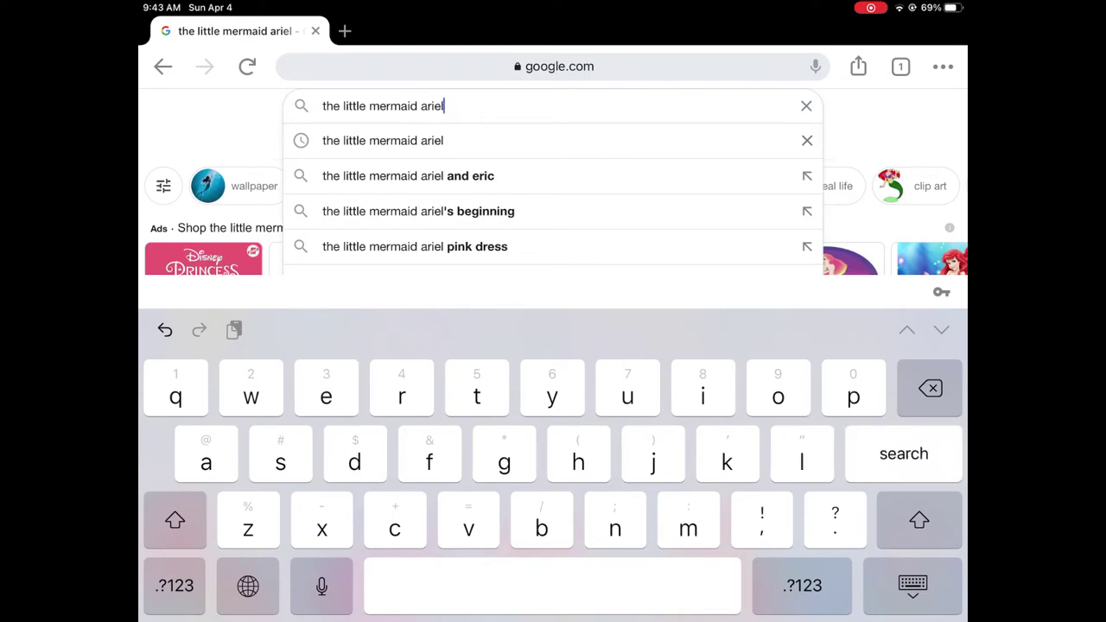
scroll(553, 346, "down", 5)
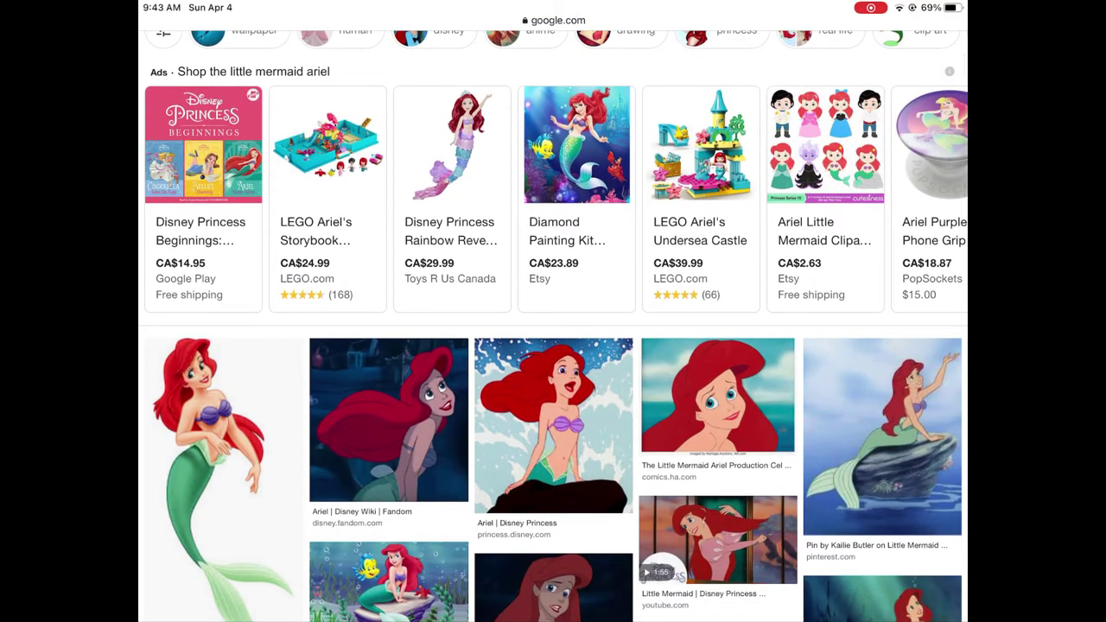
Open the full-body Ariel picture and save it to the device
left_click(220, 475)
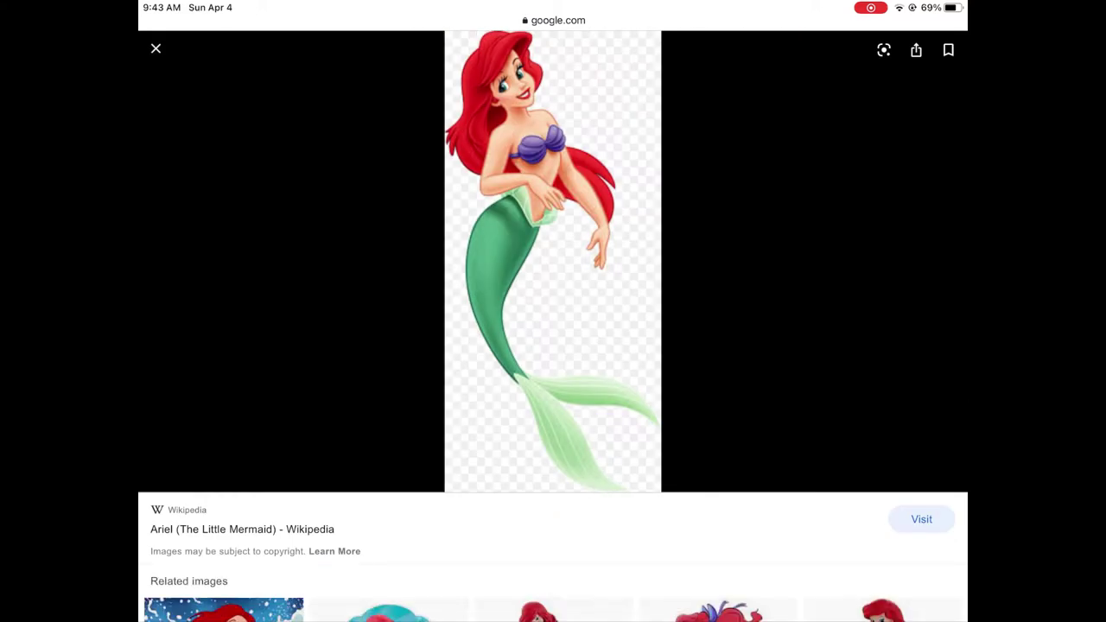
right_click(553, 259)
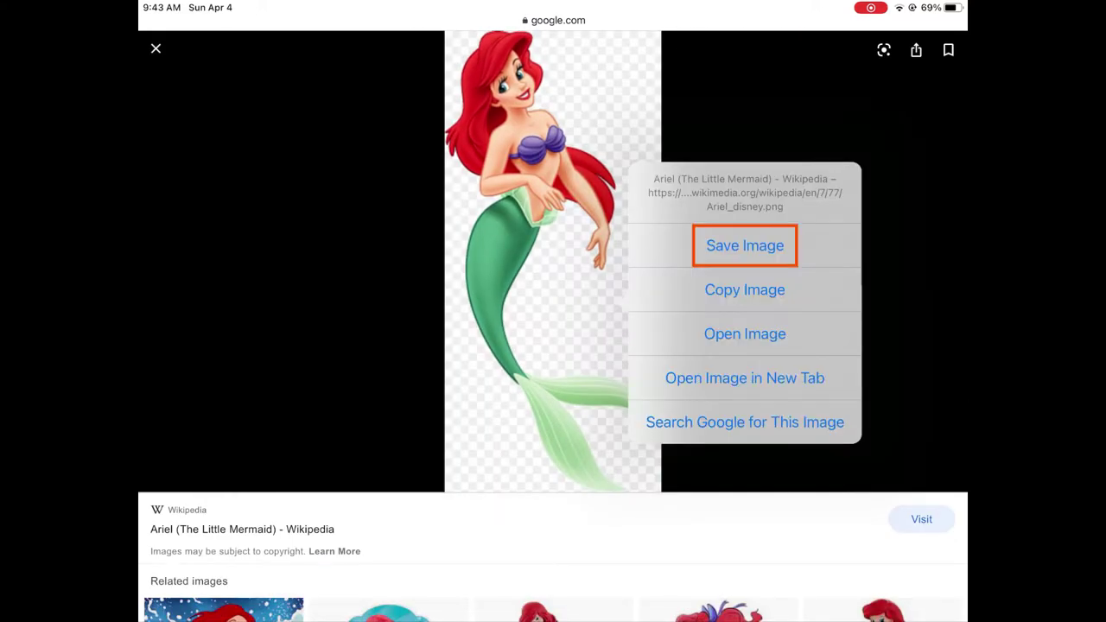
left_click(744, 245)
left_click(748, 561)
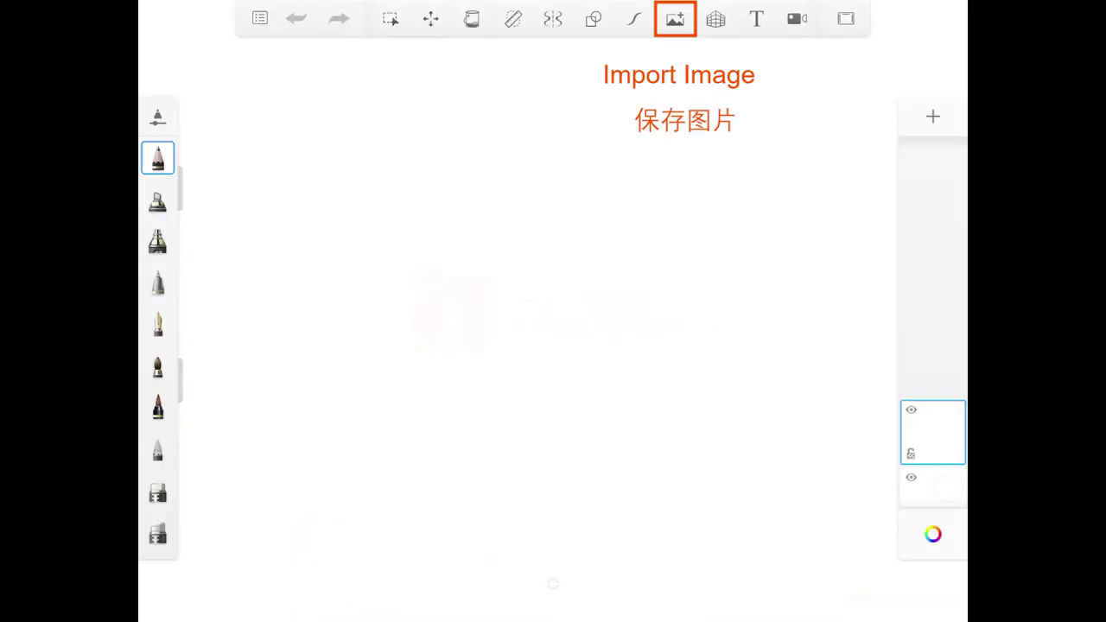
Import the saved Ariel picture, enlarge it into the upper left, and move the blank layer above it
left_click(675, 18)
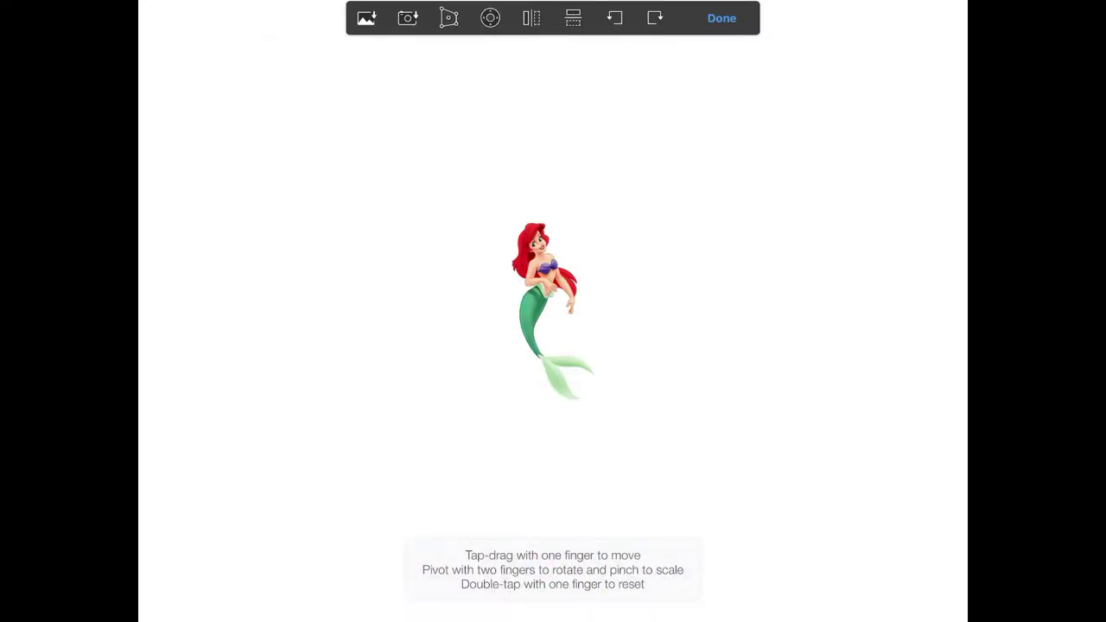
mouse_move(544, 302)
left_mouse_down()
mouse_move(385, 260)
mouse_move(263, 194)
left_mouse_up()
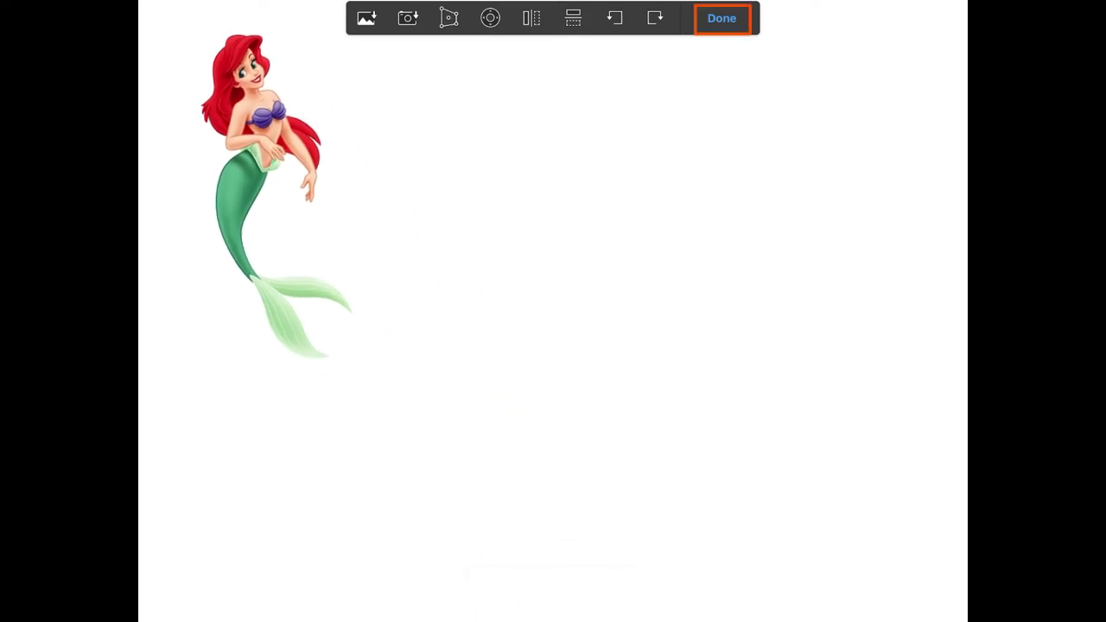
left_click(721, 18)
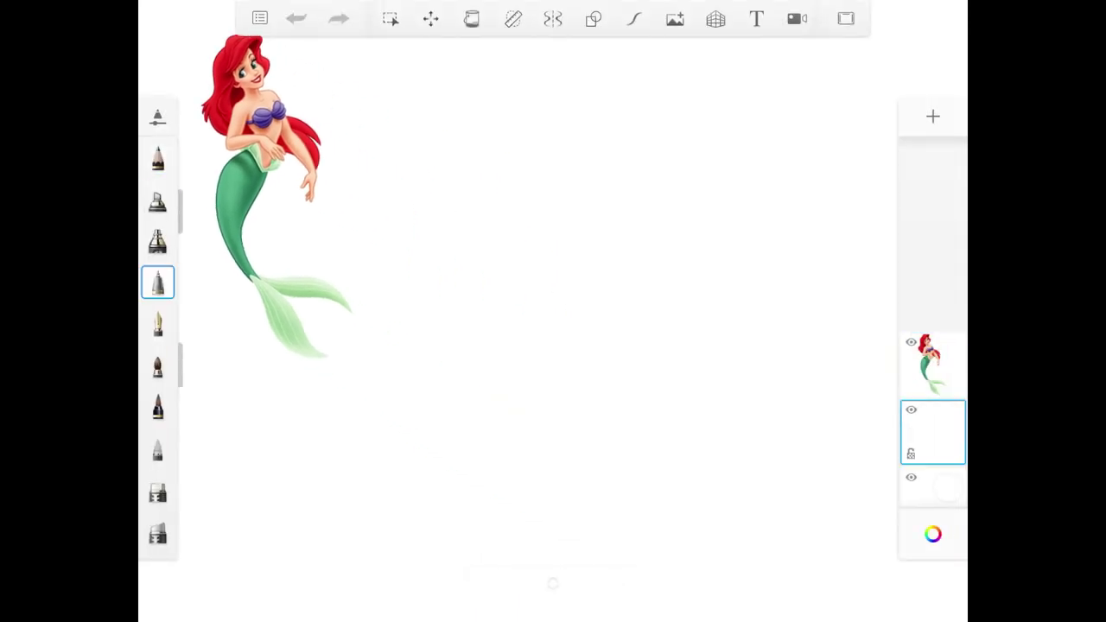
left_click_drag(933, 432, 933, 365)
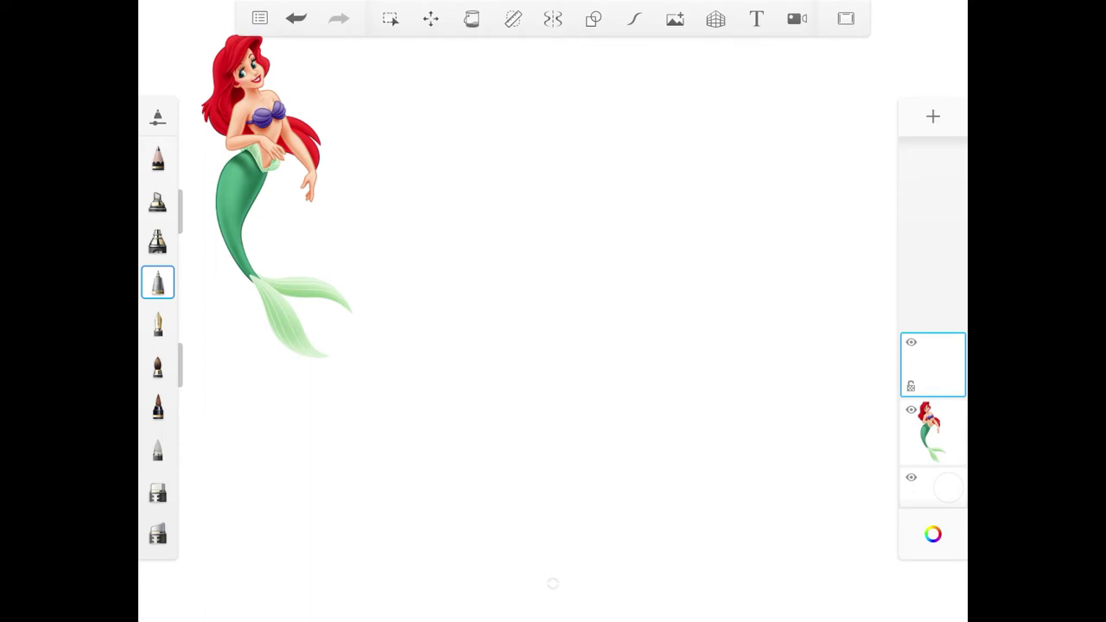
Check the colour swatches and the Technical Pen's size and opacity settings
left_click(933, 534)
scroll(933, 320, "down", 5)
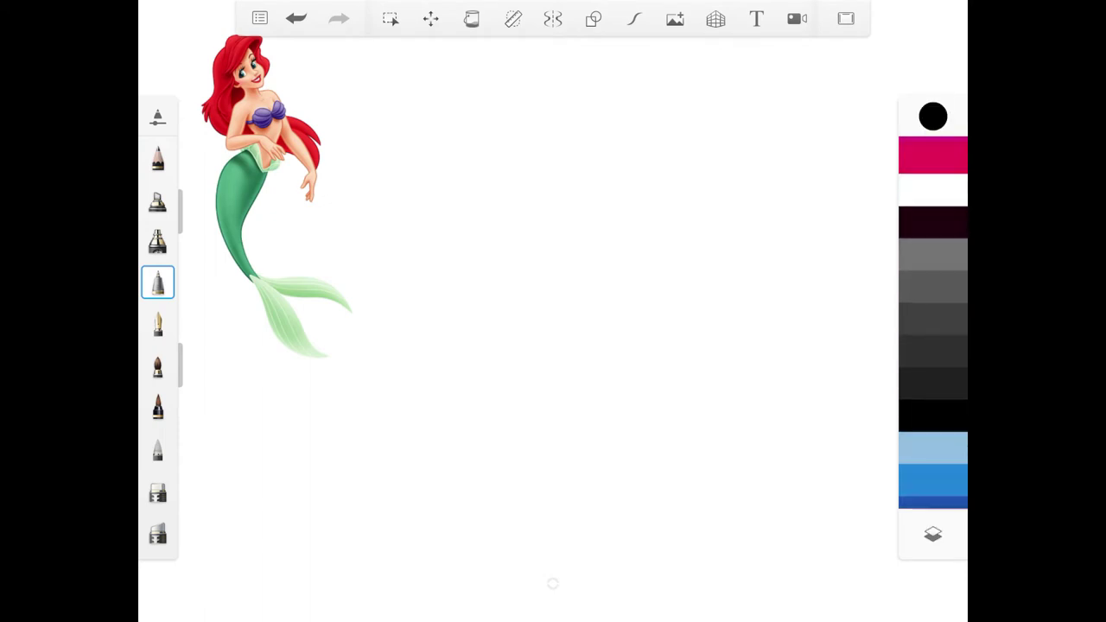
left_click(933, 534)
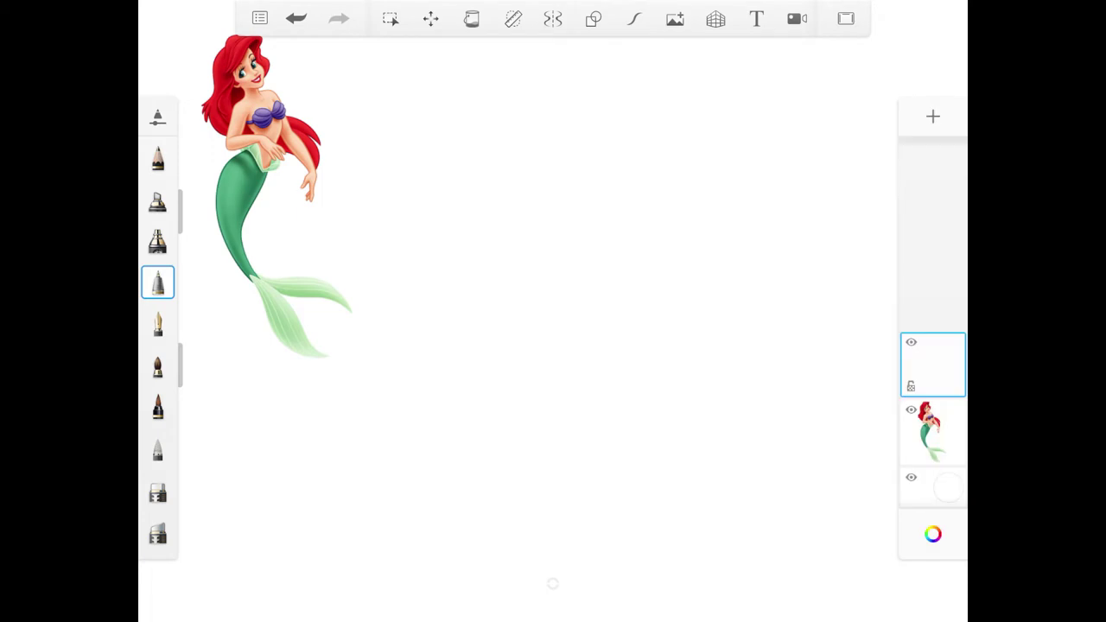
left_click(157, 282)
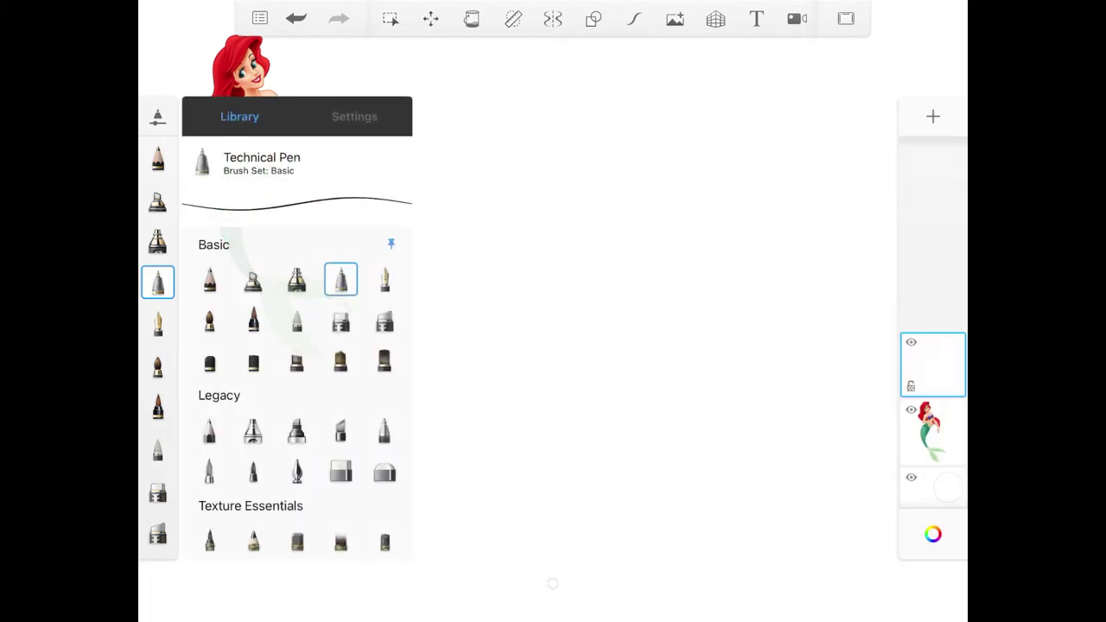
left_click(354, 115)
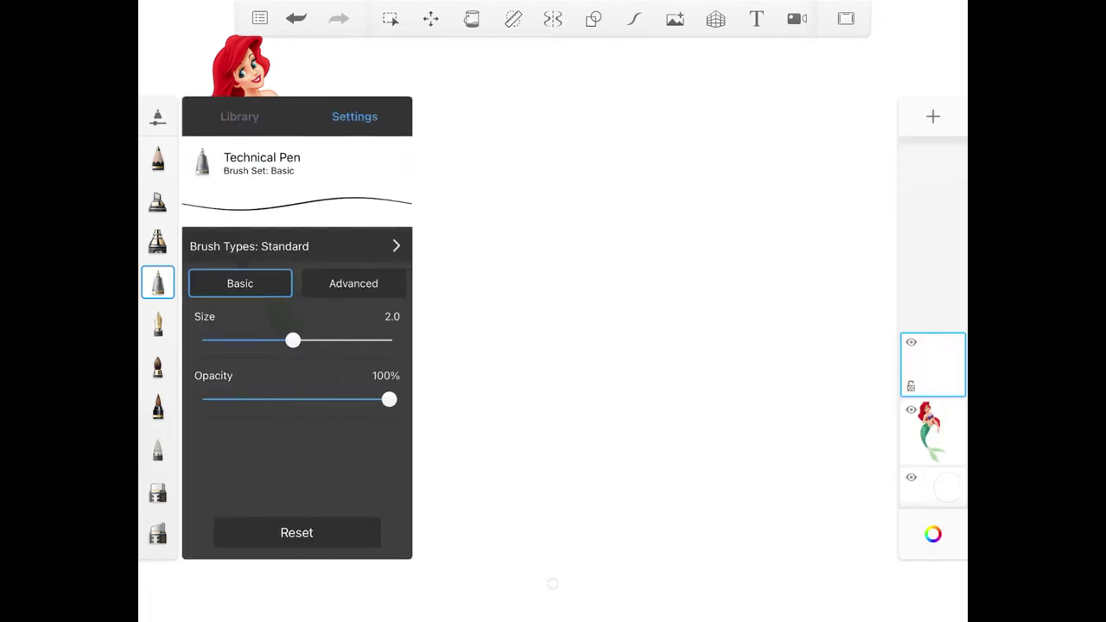
left_click(157, 282)
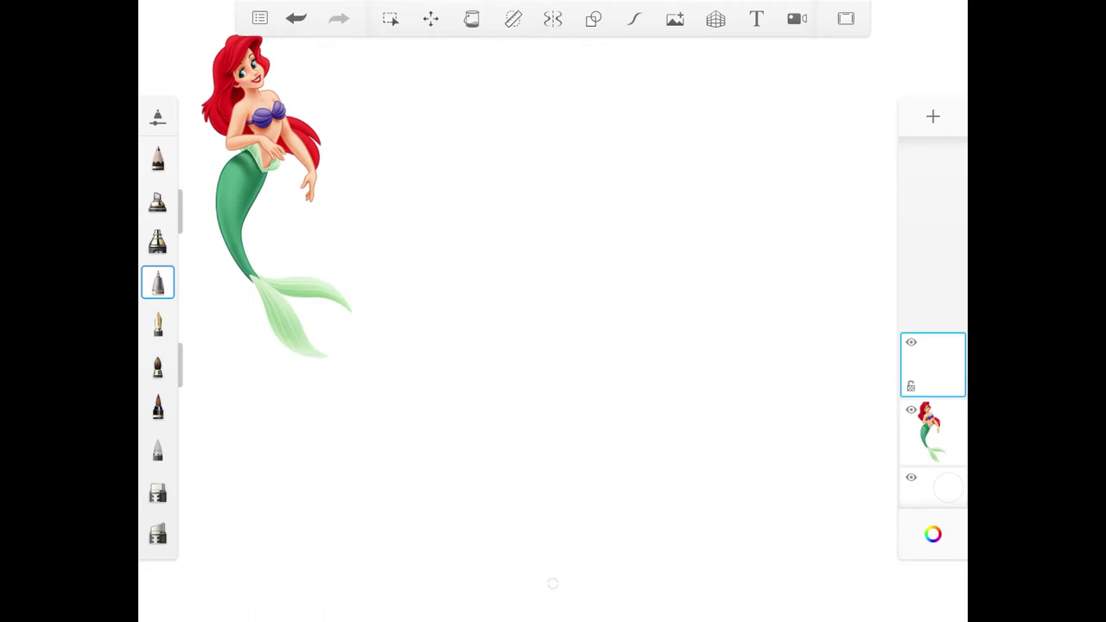
Enable Predictive Stroke at level 5 and draw the head circle near the top centre
left_click(633, 18)
left_click_drag(561, 56, 629, 56)
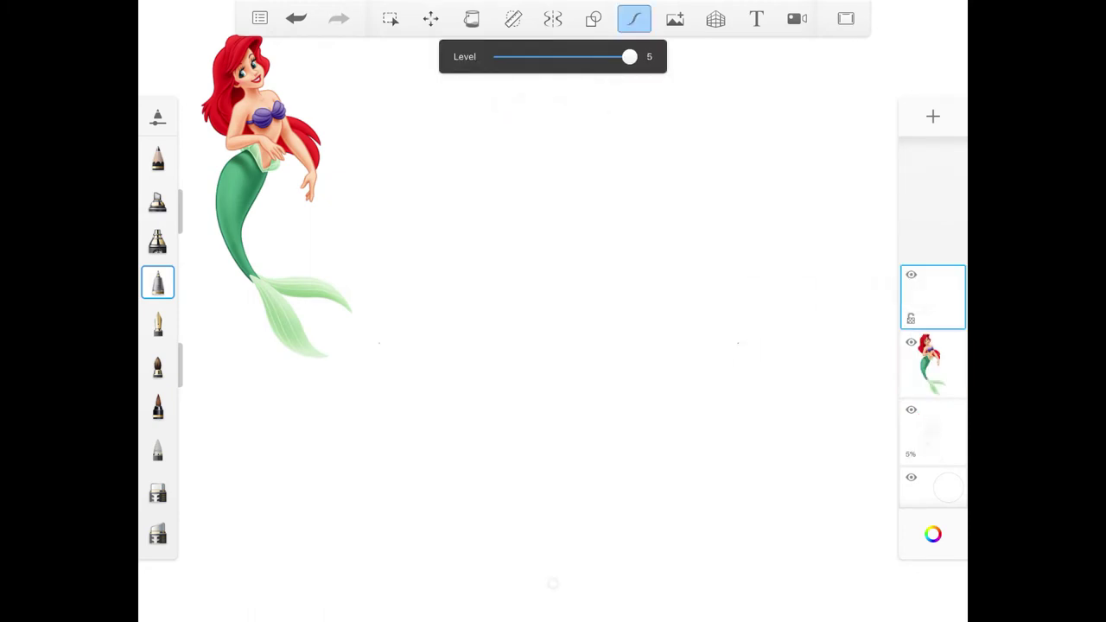
left_click_drag(556, 130, 553, 126)
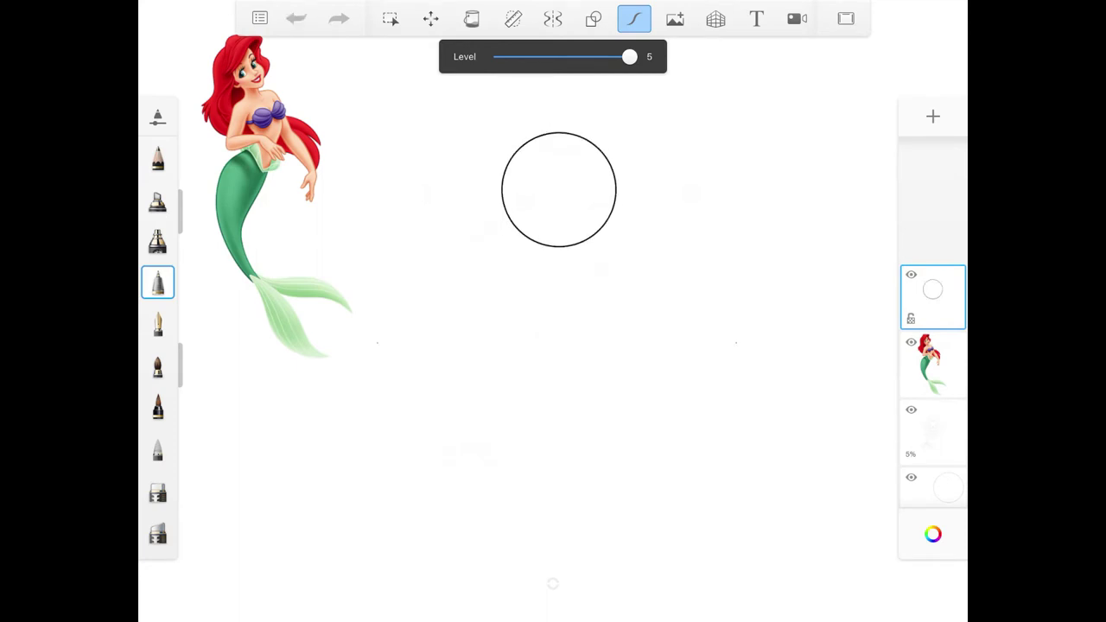
Turn on locked symmetry centred on the head, then draw a guide line, eyes and hair parting
left_click(553, 18)
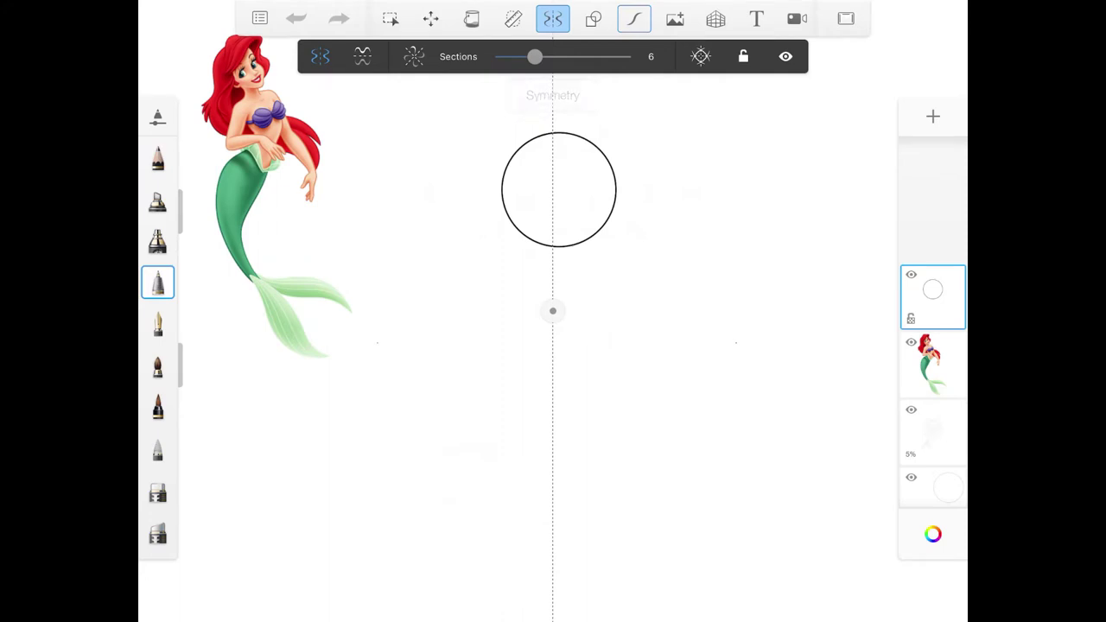
left_click_drag(553, 310, 558, 328)
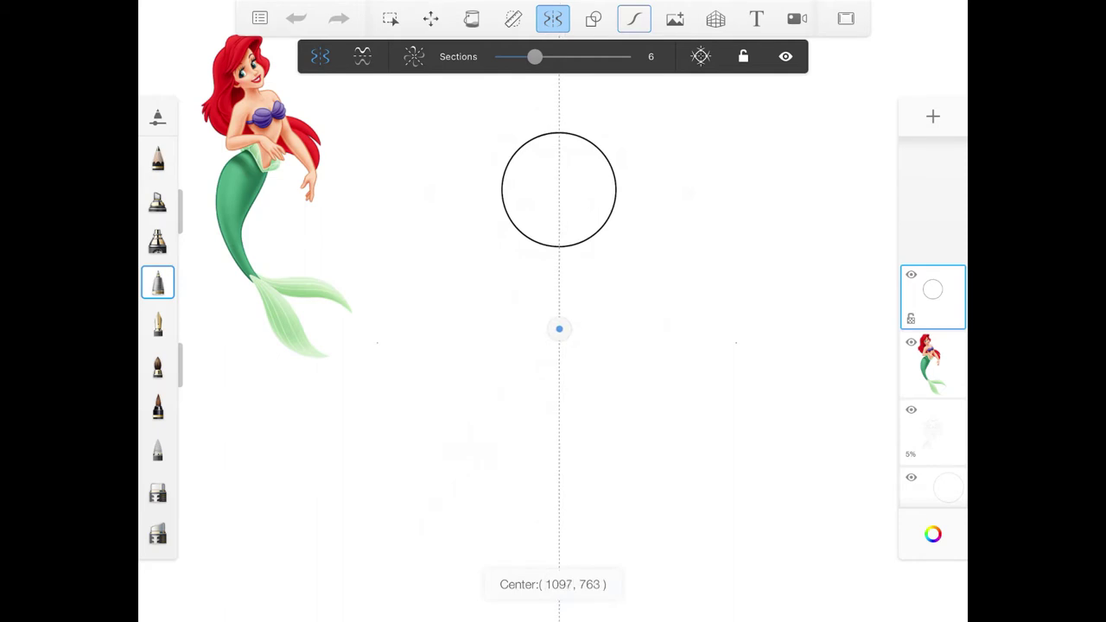
left_click(743, 56)
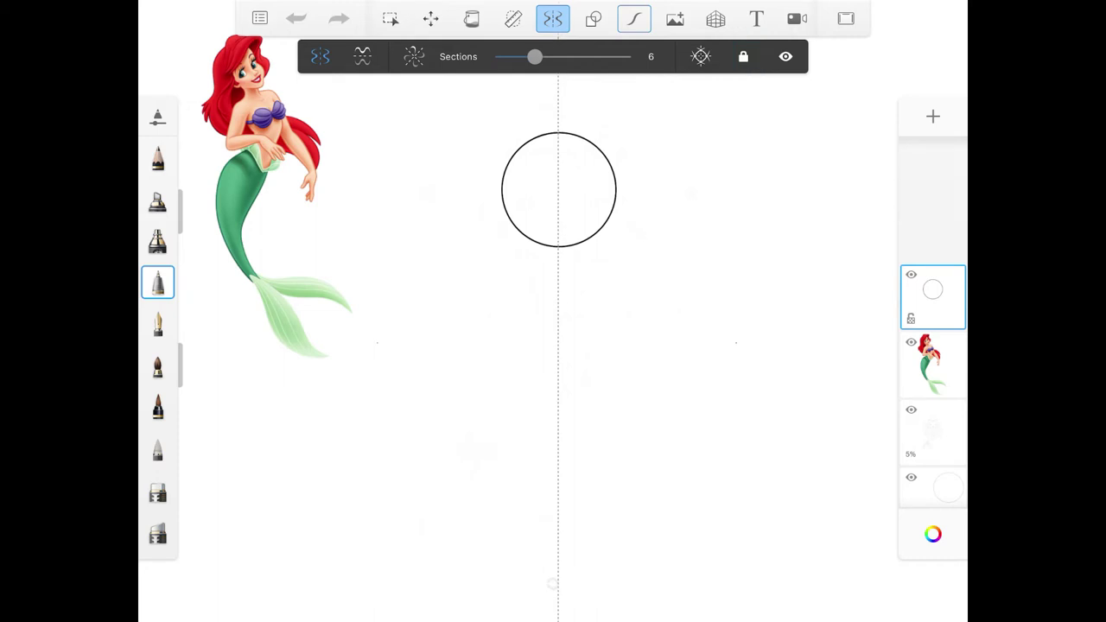
left_click_drag(463, 192, 558, 192)
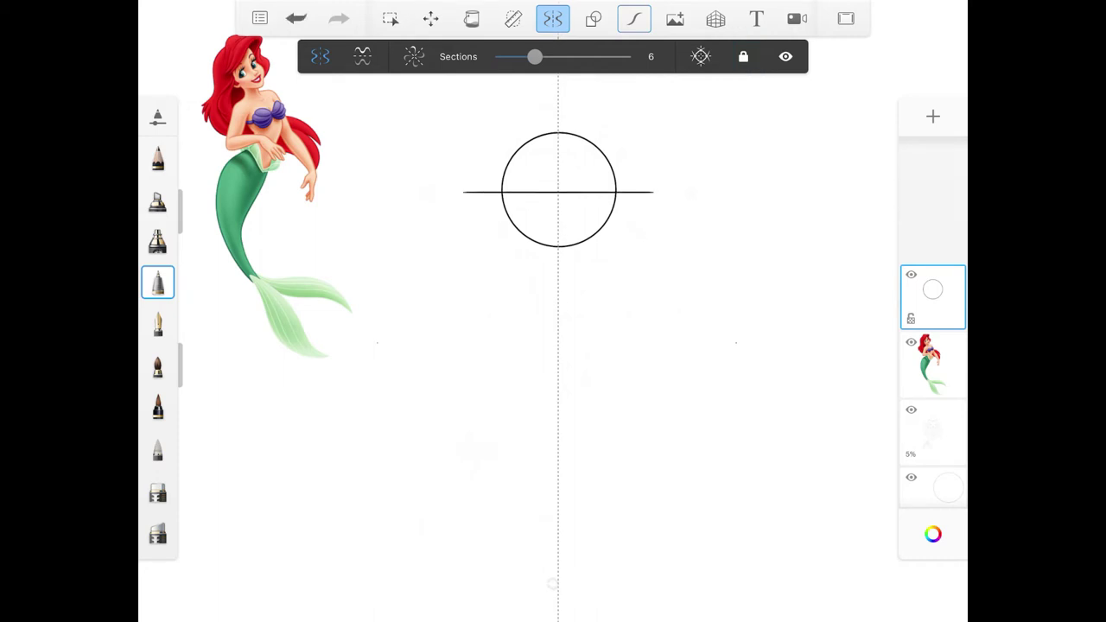
left_click_drag(529, 201, 530, 202)
left_click_drag(553, 157, 500, 198)
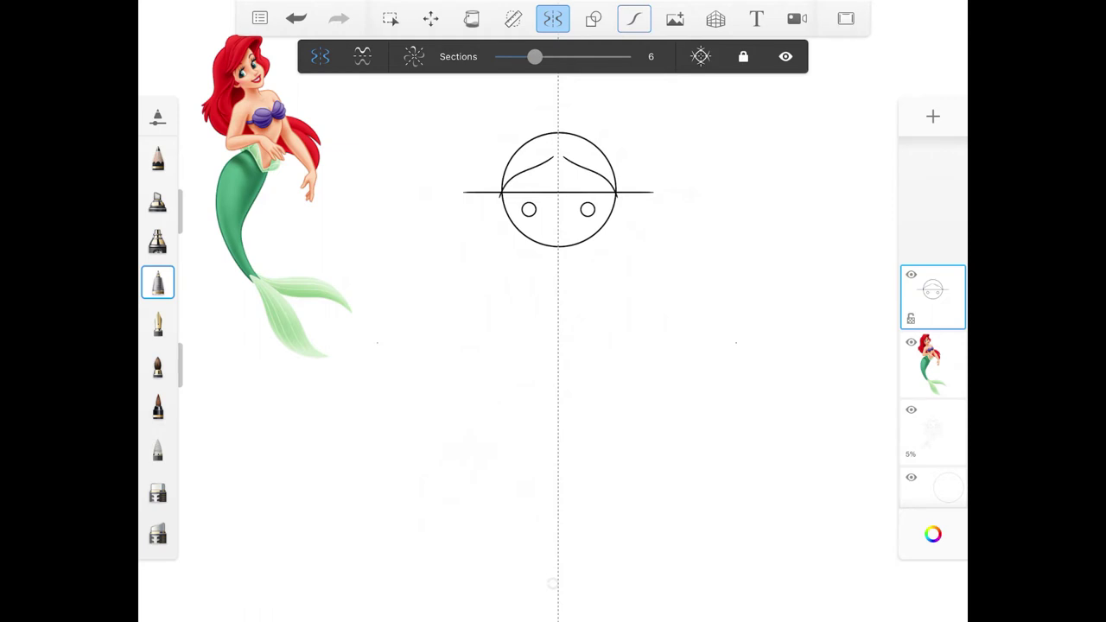
Draw the mirrored neck, body box, raised arms and long wavy hair outline
mouse_move(551, 246)
left_mouse_down()
mouse_move(553, 258)
mouse_move(588, 258)
mouse_move(589, 316)
left_mouse_up()
key("ctrl+z")
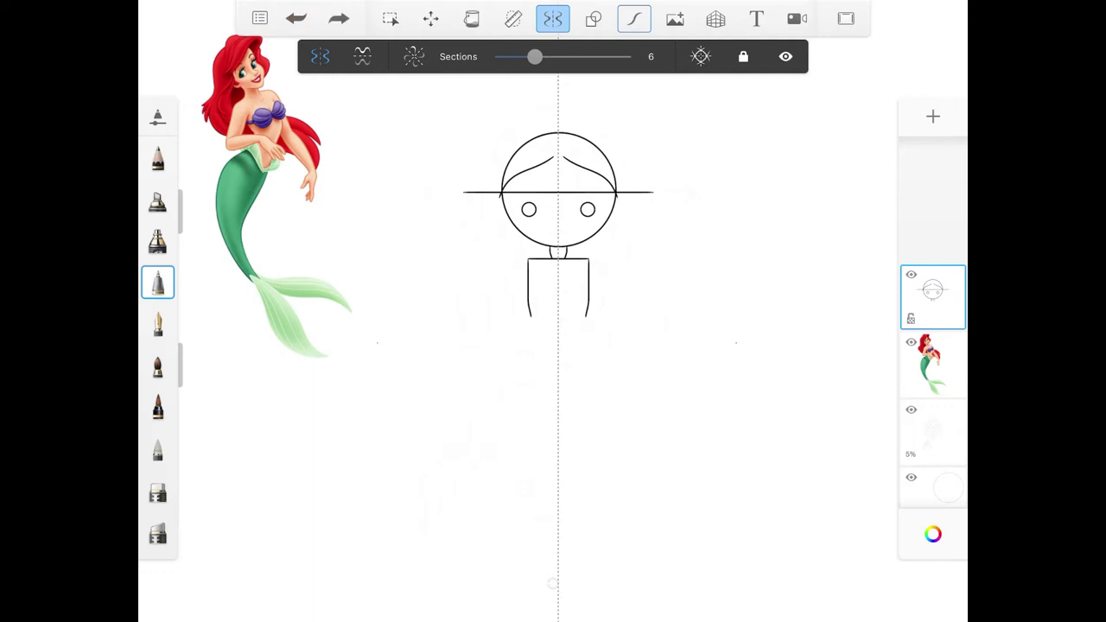
left_click_drag(529, 316, 588, 316)
left_click_drag(589, 257, 671, 192)
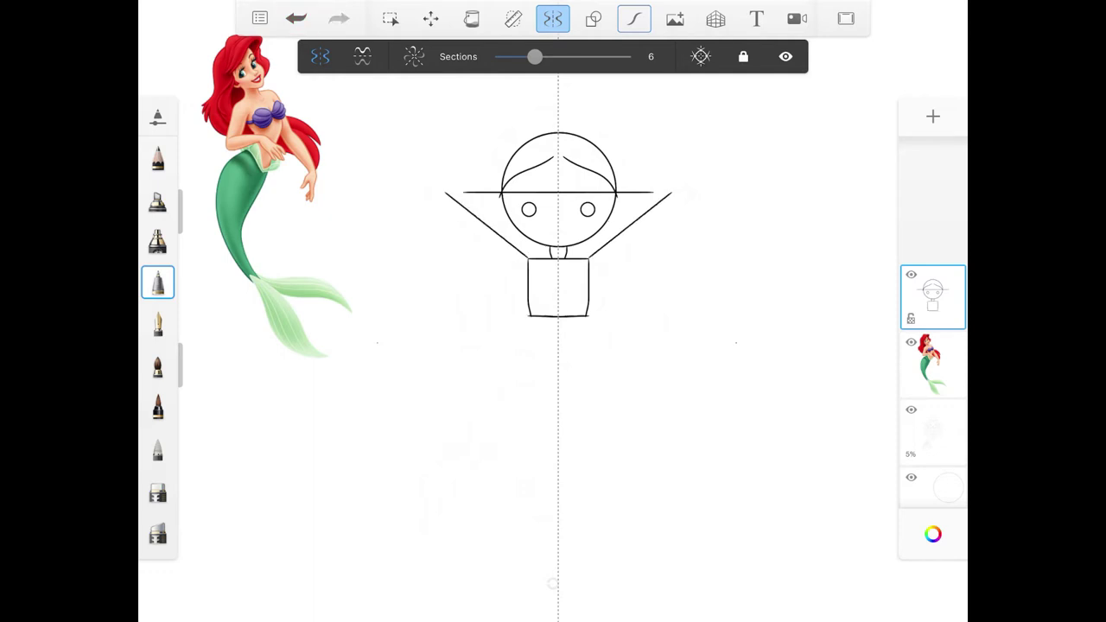
mouse_move(592, 273)
left_mouse_down()
mouse_move(675, 193)
mouse_move(695, 199)
left_mouse_up()
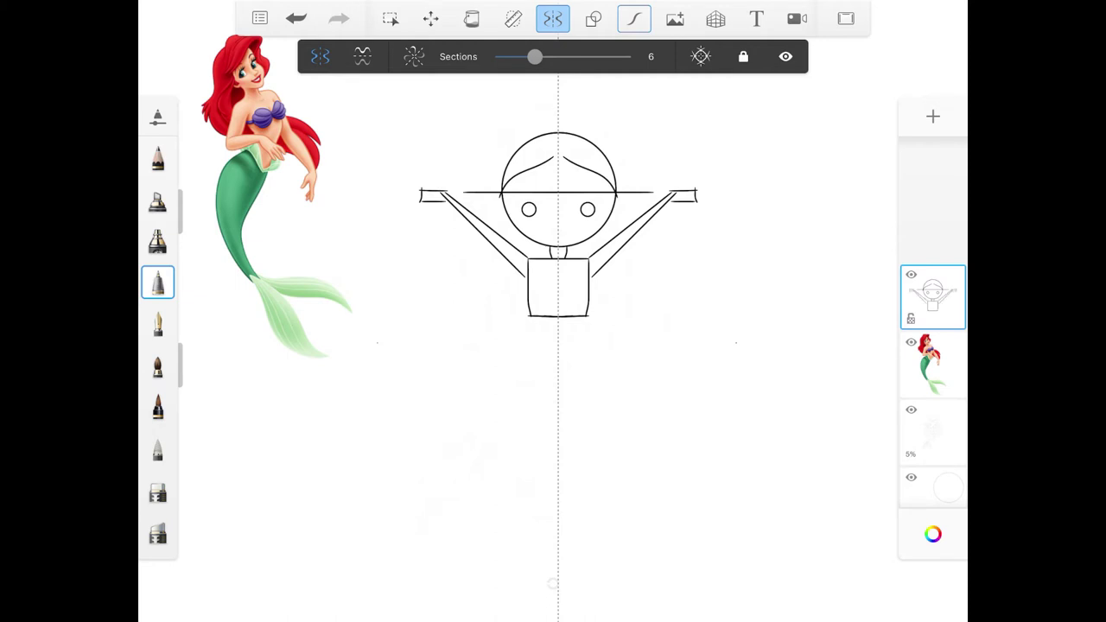
mouse_move(551, 104)
left_mouse_down()
mouse_move(522, 118)
mouse_move(444, 239)
mouse_move(436, 300)
mouse_move(449, 349)
mouse_move(503, 373)
left_mouse_up()
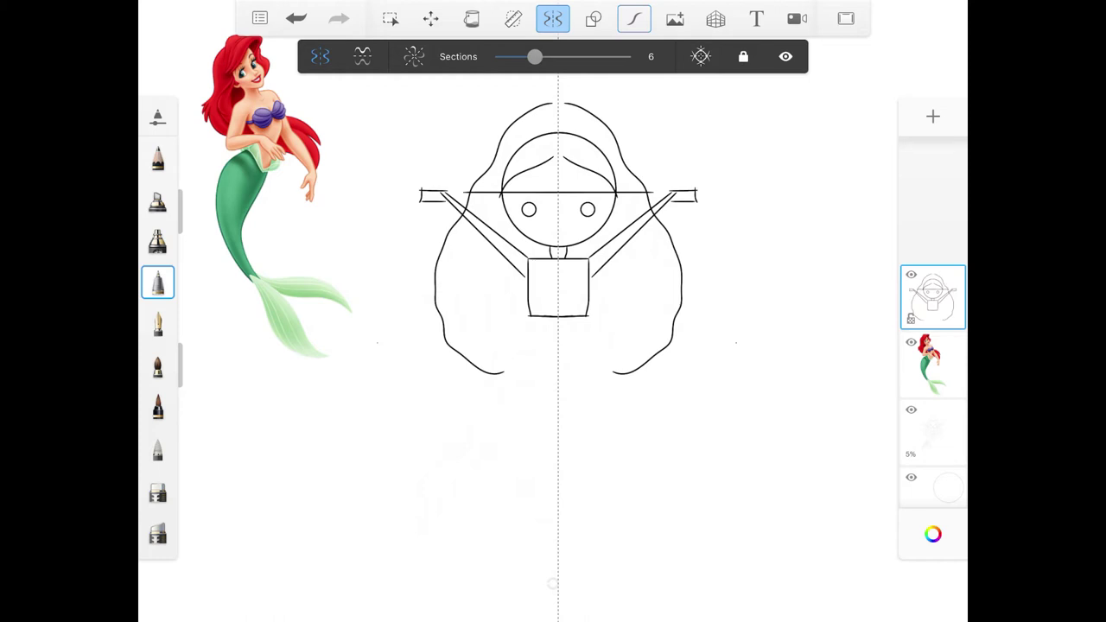
left_click(634, 18)
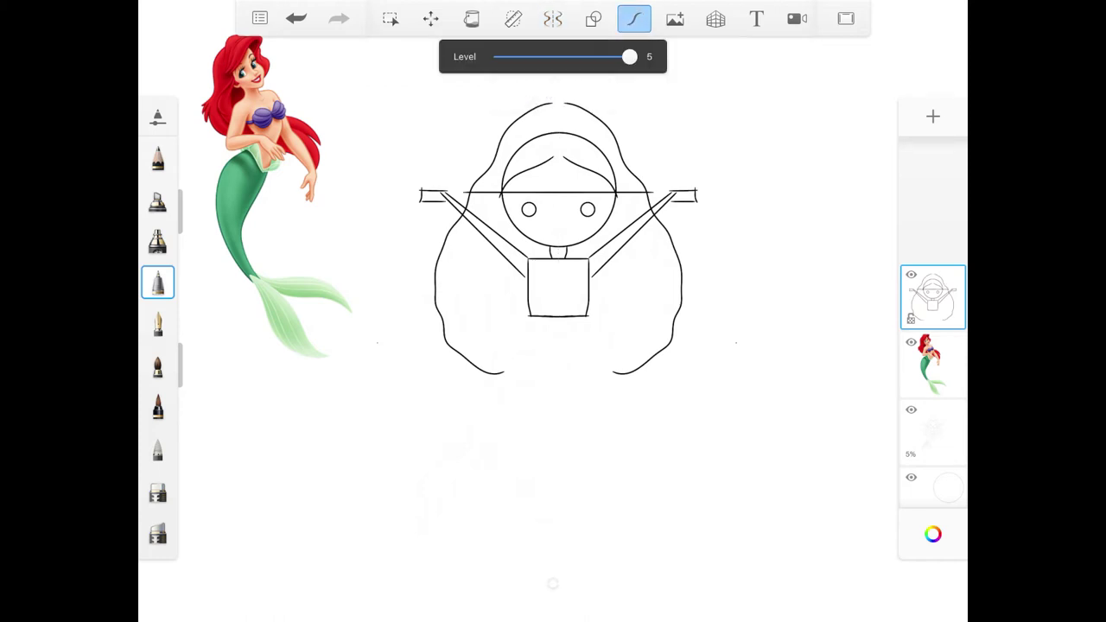
Draw the tail's left and right edges and the two split fin lobes below the body
mouse_move(527, 316)
left_mouse_down()
mouse_move(476, 406)
mouse_move(471, 438)
left_mouse_up()
mouse_move(587, 316)
left_mouse_down()
mouse_move(593, 363)
mouse_move(489, 439)
mouse_move(546, 516)
left_mouse_up()
mouse_move(478, 464)
left_mouse_down()
mouse_move(532, 520)
mouse_move(546, 518)
left_mouse_up()
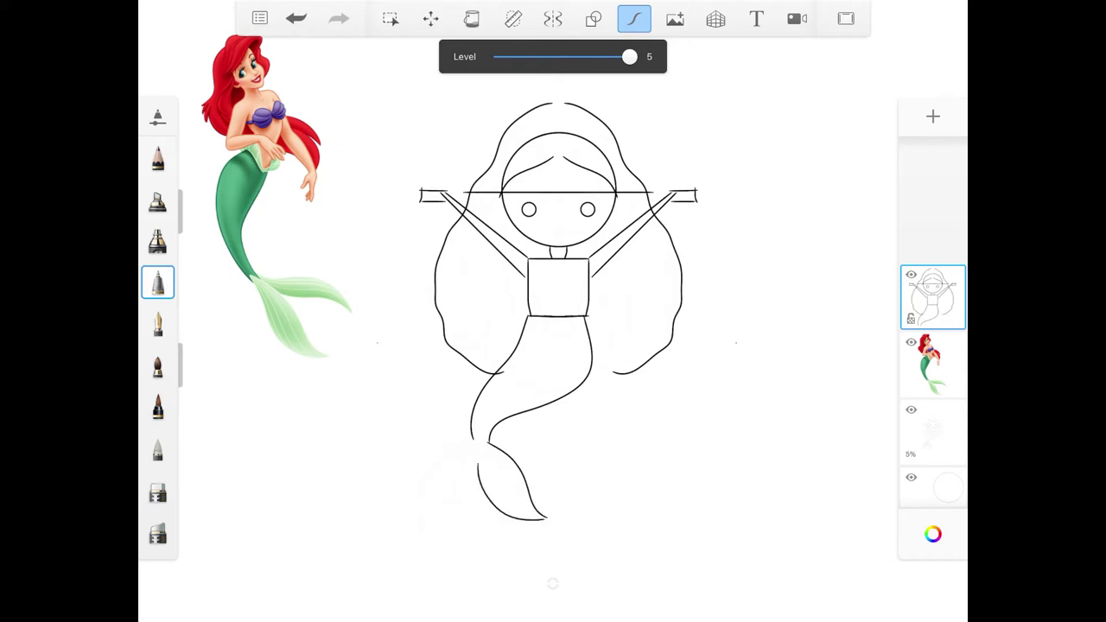
mouse_move(477, 463)
left_mouse_down()
mouse_move(466, 495)
mouse_move(423, 535)
left_mouse_up()
mouse_move(471, 435)
left_mouse_down()
mouse_move(445, 449)
mouse_move(414, 524)
mouse_move(421, 543)
left_mouse_up()
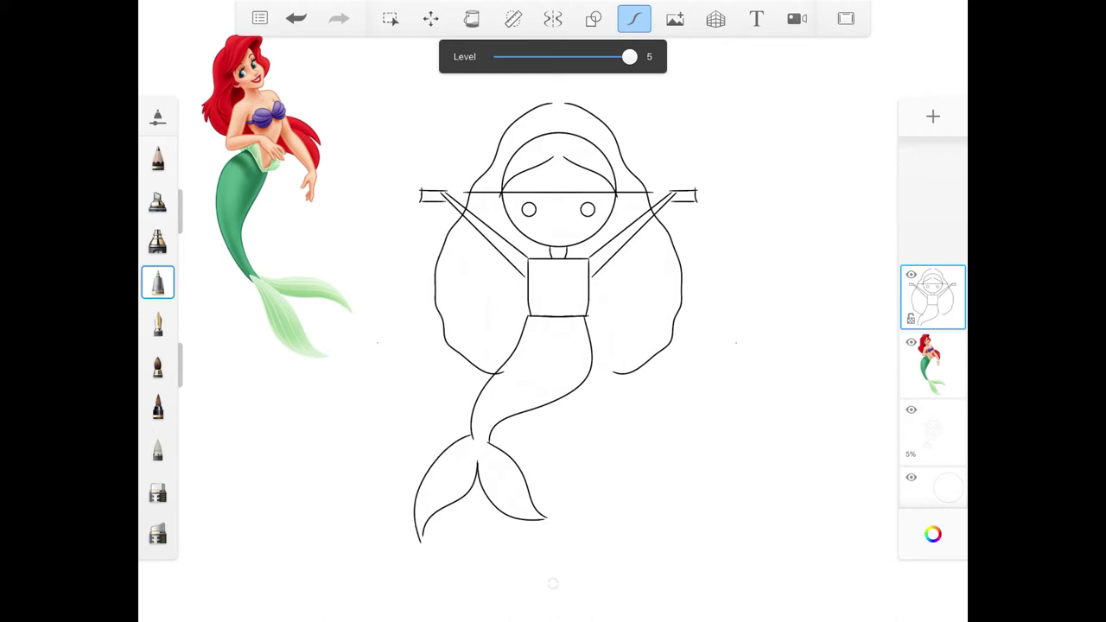
left_click(513, 19)
Rule straight horizontal guide lines at the head top, chin, waist, tail-fin join and fin tip
left_click_drag(552, 302, 553, 173)
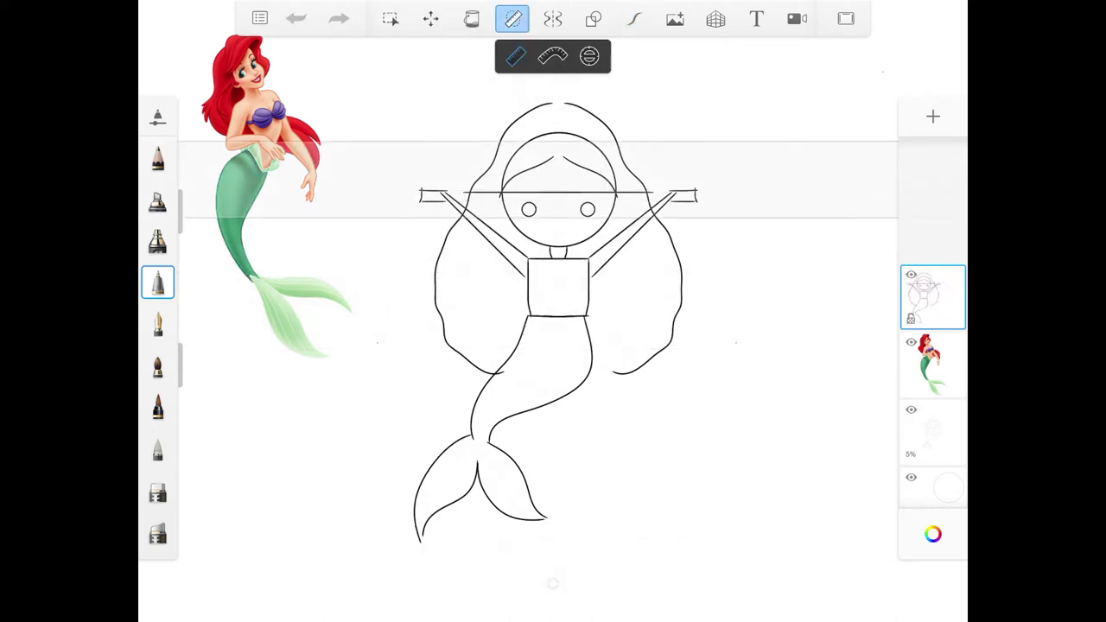
left_click_drag(663, 133, 899, 133)
left_click_drag(553, 173, 553, 209)
left_click_drag(698, 247, 897, 247)
left_click_drag(553, 208, 552, 279)
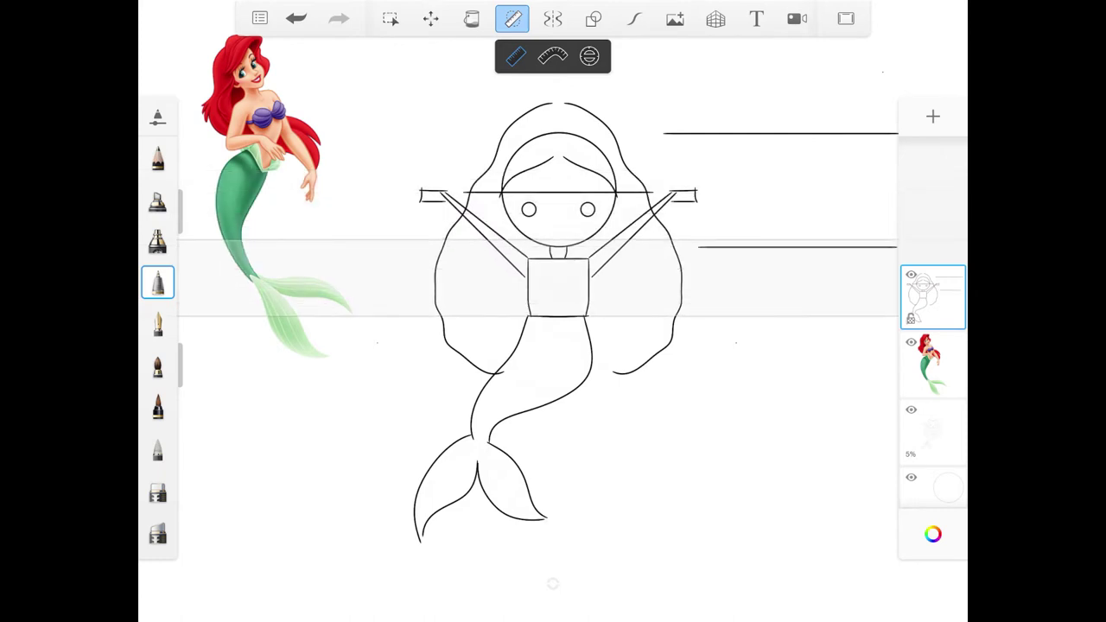
left_click_drag(704, 316, 878, 316)
left_click_drag(553, 279, 553, 403)
left_click_drag(686, 442, 887, 442)
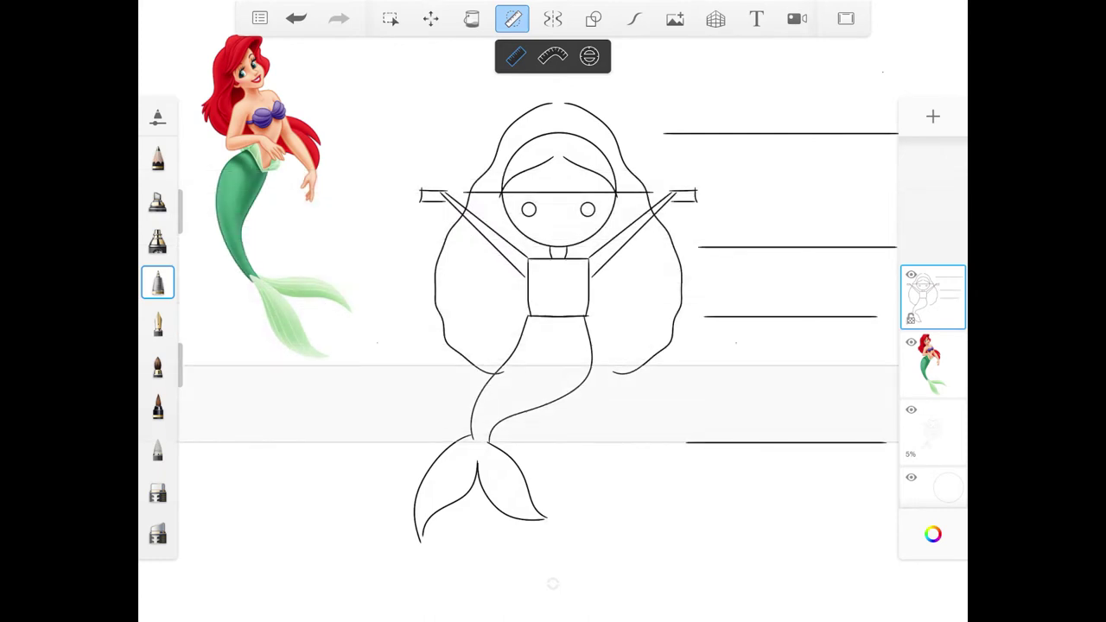
left_click_drag(694, 442, 620, 443)
left_click_drag(553, 403, 552, 481)
left_click_drag(634, 519, 890, 520)
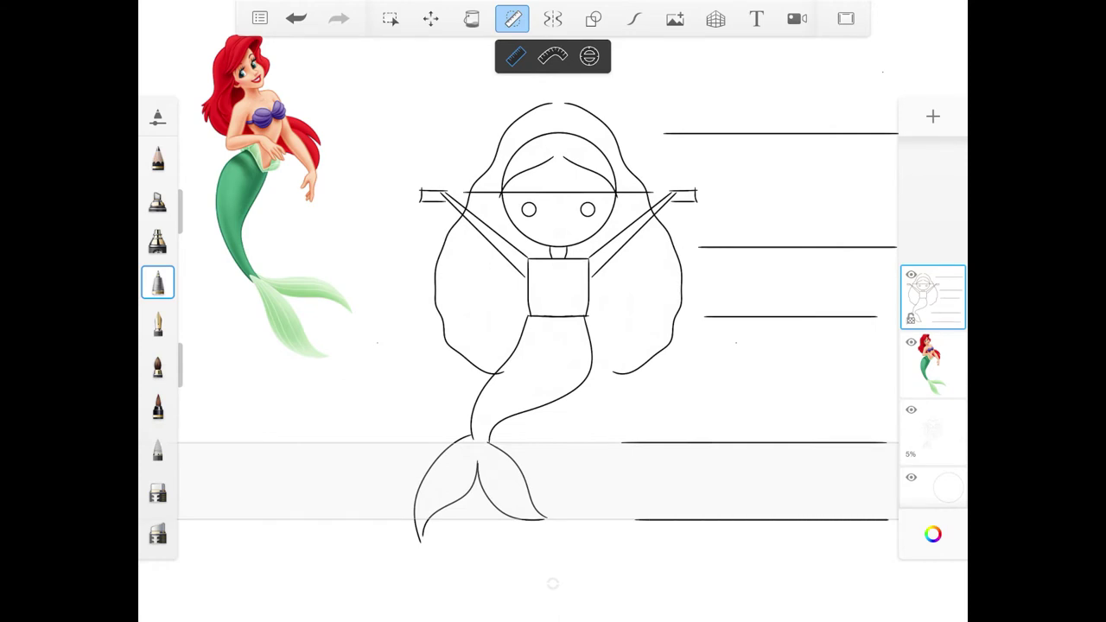
left_click(513, 18)
Letter the A arrow with 'head' and the B arrow with 'Body' beside their bands
mouse_move(730, 133)
left_mouse_down()
mouse_move(731, 183)
mouse_move(722, 159)
left_mouse_up()
mouse_move(730, 136)
left_mouse_down()
mouse_move(742, 152)
mouse_move(721, 209)
left_mouse_up()
mouse_move(732, 183)
left_mouse_down()
mouse_move(738, 209)
mouse_move(740, 199)
left_mouse_up()
mouse_move(731, 213)
left_mouse_down()
mouse_move(731, 245)
mouse_move(740, 229)
left_mouse_up()
mouse_move(769, 178)
left_mouse_down()
mouse_move(781, 209)
mouse_move(815, 189)
mouse_move(828, 209)
left_mouse_up()
left_click_drag(848, 168, 849, 208)
left_click_drag(753, 249, 753, 278)
mouse_move(754, 249)
left_mouse_down()
mouse_move(744, 263)
mouse_move(764, 261)
left_mouse_up()
left_click_drag(745, 278, 747, 295)
mouse_move(756, 297)
left_mouse_down()
mouse_move(757, 316)
mouse_move(767, 304)
left_mouse_up()
mouse_move(786, 270)
left_mouse_down()
mouse_move(787, 297)
mouse_move(832, 278)
mouse_move(838, 304)
left_mouse_up()
left_click_drag(724, 370, 724, 318)
Letter the A arrow with 'Tail' and the B arrow with 'Fin' beside their bands
mouse_move(714, 342)
left_mouse_down()
mouse_move(724, 318)
mouse_move(736, 342)
left_mouse_up()
mouse_move(715, 404)
left_mouse_down()
mouse_move(724, 375)
mouse_move(736, 391)
left_mouse_up()
mouse_move(726, 405)
left_mouse_down()
mouse_move(725, 435)
mouse_move(736, 423)
left_mouse_up()
mouse_move(775, 370)
left_mouse_down()
mouse_move(774, 402)
mouse_move(788, 369)
left_mouse_up()
left_click_drag(795, 379, 800, 399)
left_click_drag(811, 382, 810, 399)
left_click_drag(824, 361, 824, 399)
mouse_move(752, 482)
left_mouse_down()
mouse_move(752, 445)
mouse_move(762, 460)
left_mouse_up()
left_click_drag(753, 477, 749, 519)
mouse_move(741, 505)
left_mouse_down()
mouse_move(808, 470)
mouse_move(808, 487)
left_mouse_up()
mouse_move(818, 487)
left_mouse_down()
mouse_move(818, 498)
mouse_move(838, 498)
left_mouse_up()
Write 'A > B' below the fin line and fade the sketch layer nearly transparent
mouse_move(617, 572)
left_mouse_down()
mouse_move(630, 535)
mouse_move(641, 572)
mouse_move(653, 574)
left_mouse_up()
left_click_drag(707, 536, 707, 577)
left_click_drag(705, 536, 707, 576)
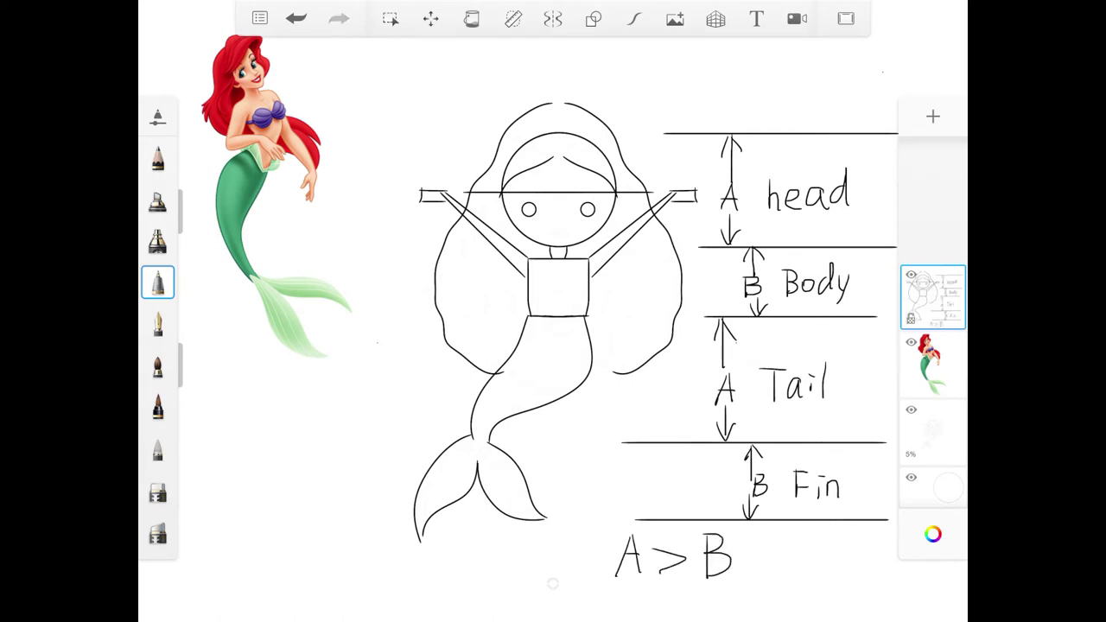
left_click(932, 297)
left_click_drag(867, 368, 698, 368)
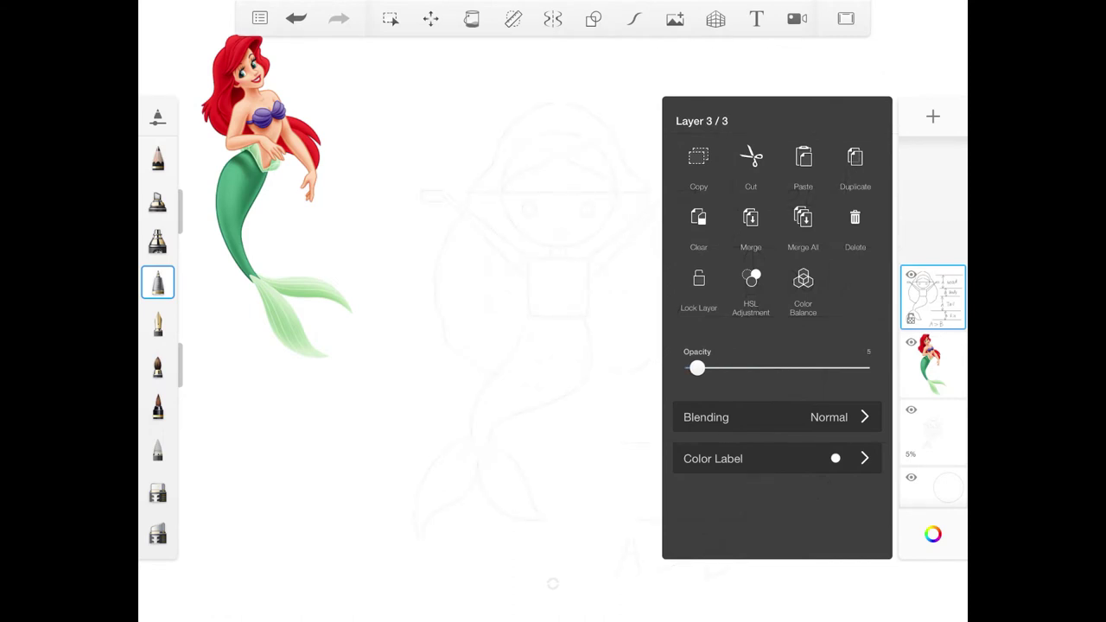
Add a new layer on top and set Predictive Stroke smoothing to level 5
left_click(932, 297)
left_click(932, 116)
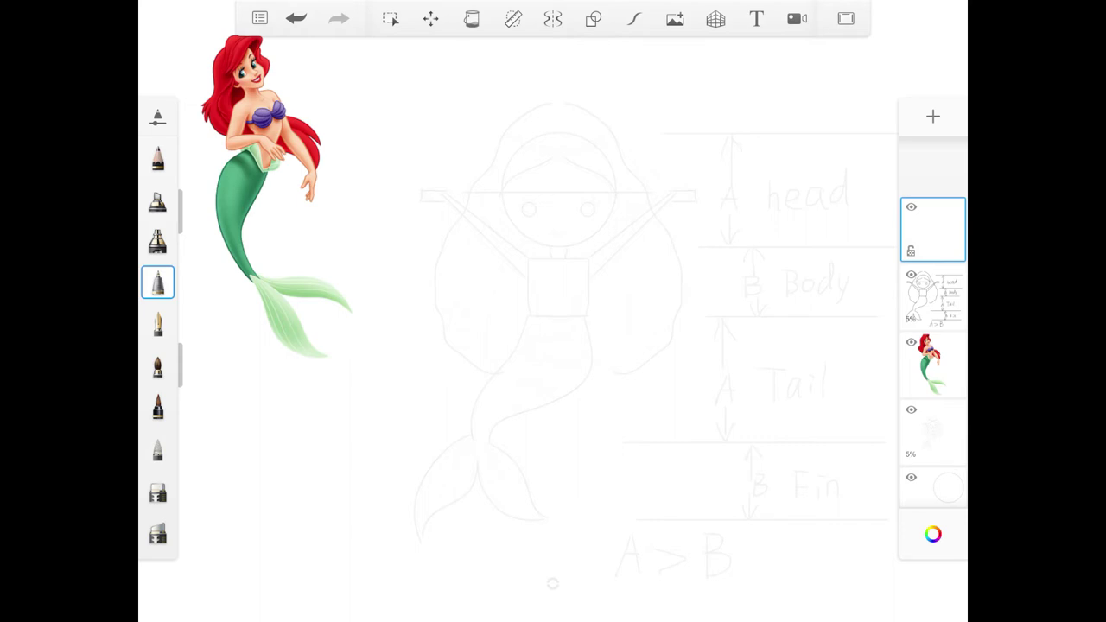
left_click(634, 18)
left_click_drag(561, 56, 629, 56)
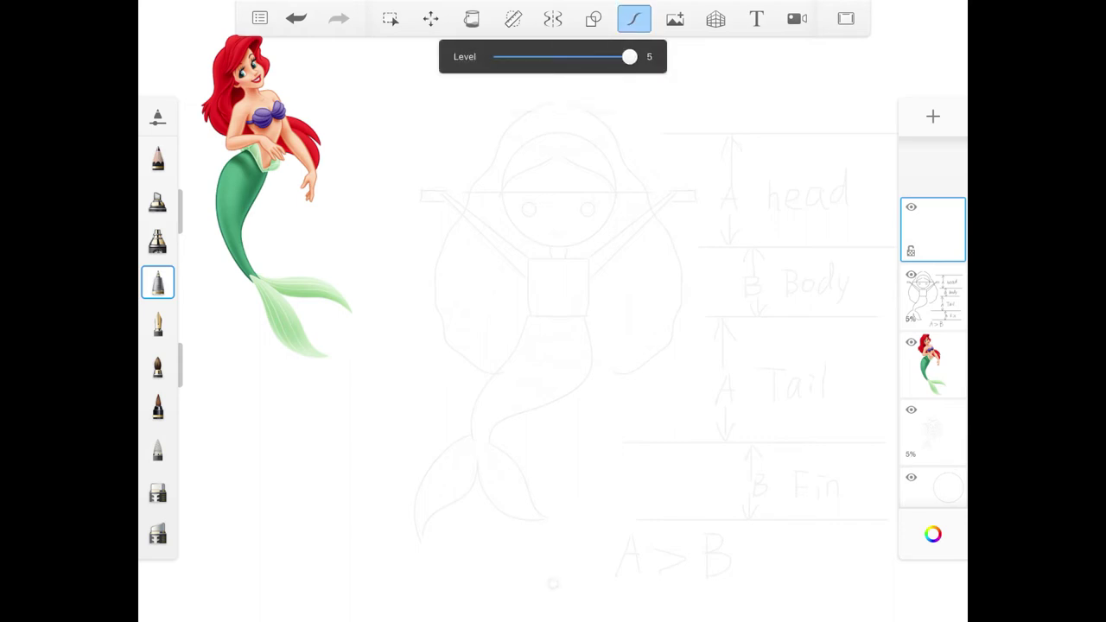
Enable vertical mirror symmetry, nudge it slightly right, lock it and stop strokes at the centre line
left_click(553, 18)
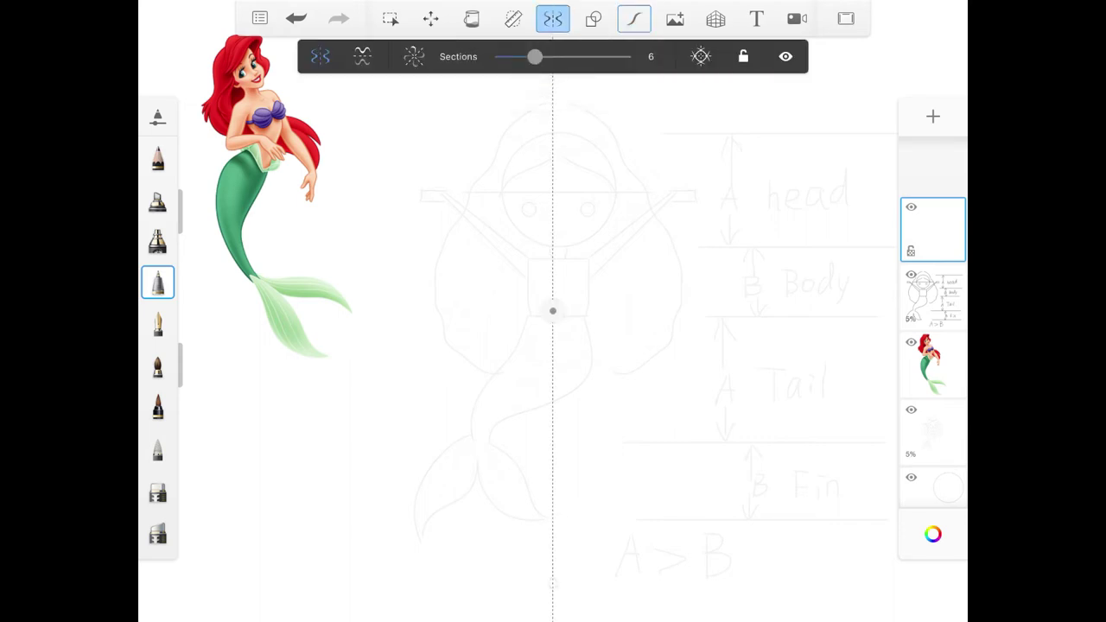
left_click_drag(553, 311, 558, 308)
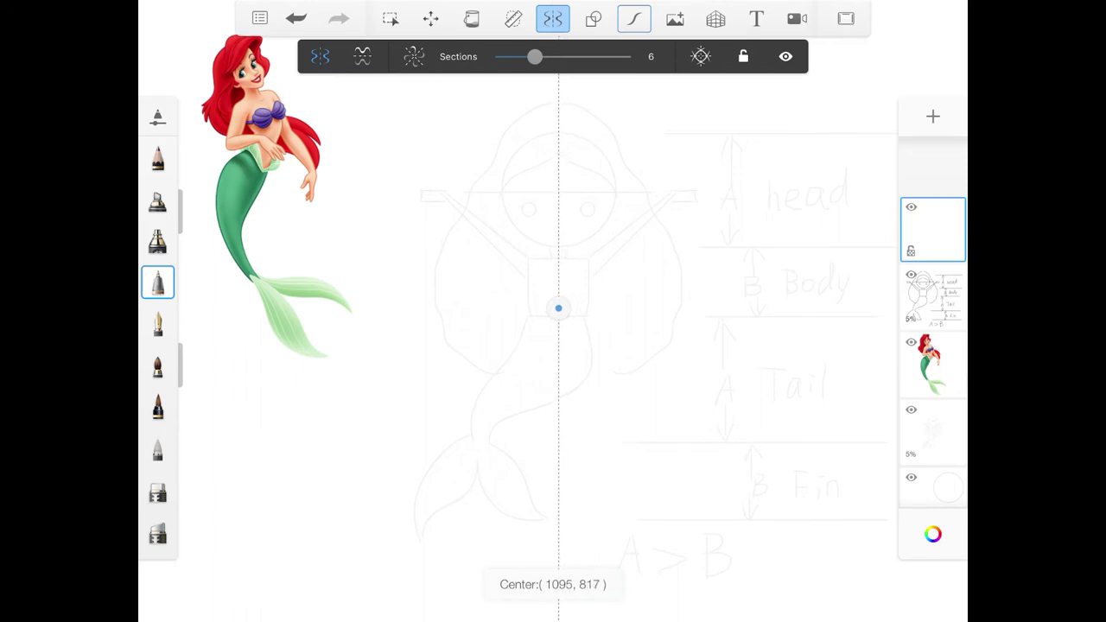
left_click(743, 56)
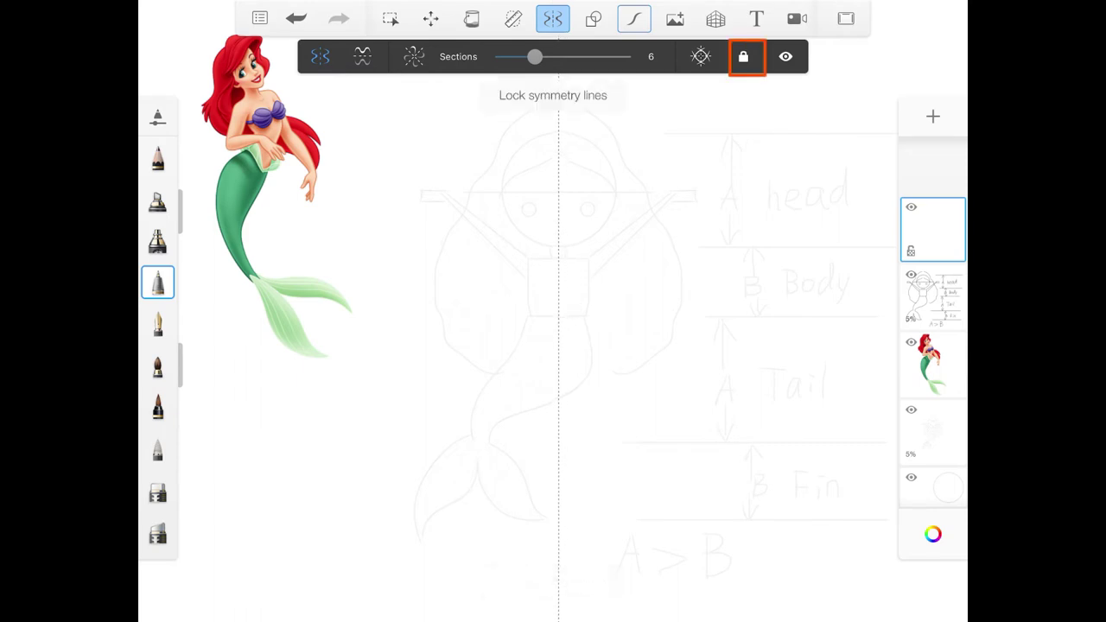
left_click(701, 56)
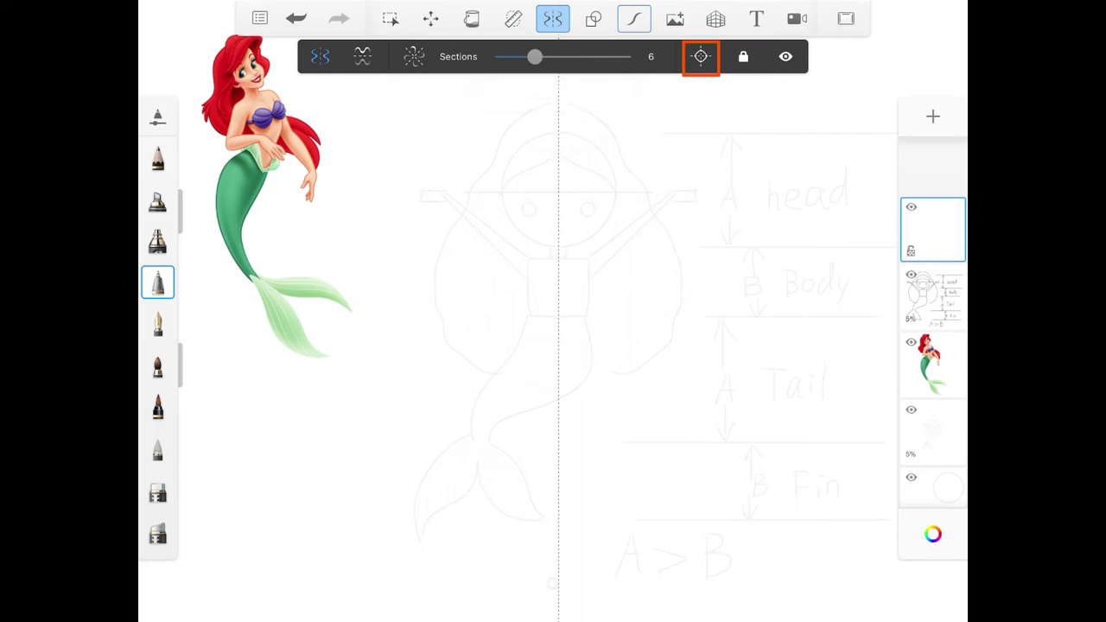
scroll(545, 259, "up", 5)
Ink the mirrored eyes with lashes, face outline, ears, hairline, nose and mouth
mouse_move(444, 349)
left_mouse_down()
mouse_move(466, 370)
mouse_move(425, 342)
mouse_move(408, 356)
left_mouse_up()
mouse_move(425, 369)
left_mouse_down()
mouse_move(409, 359)
mouse_move(424, 343)
left_mouse_up()
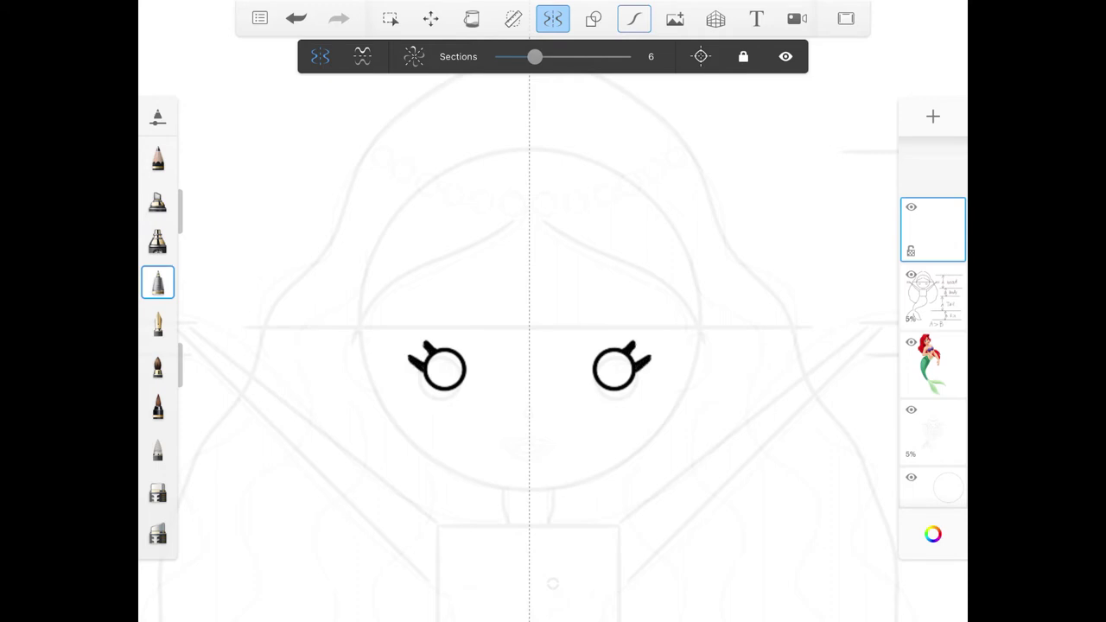
mouse_move(357, 329)
left_mouse_down()
mouse_move(395, 439)
mouse_move(527, 491)
left_mouse_up()
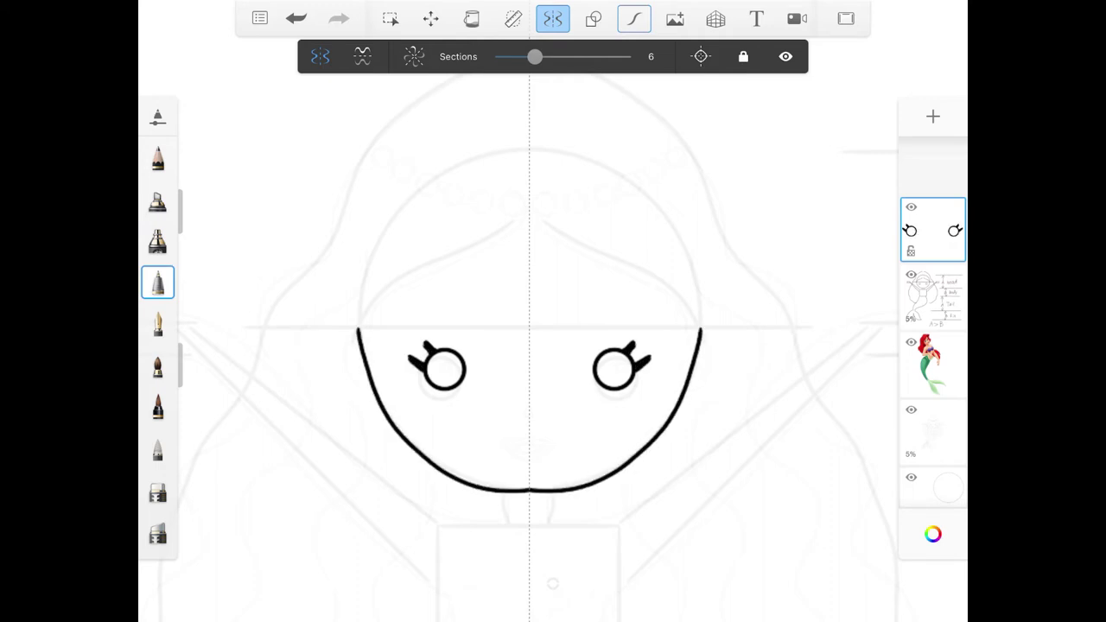
left_click_drag(357, 333, 373, 390)
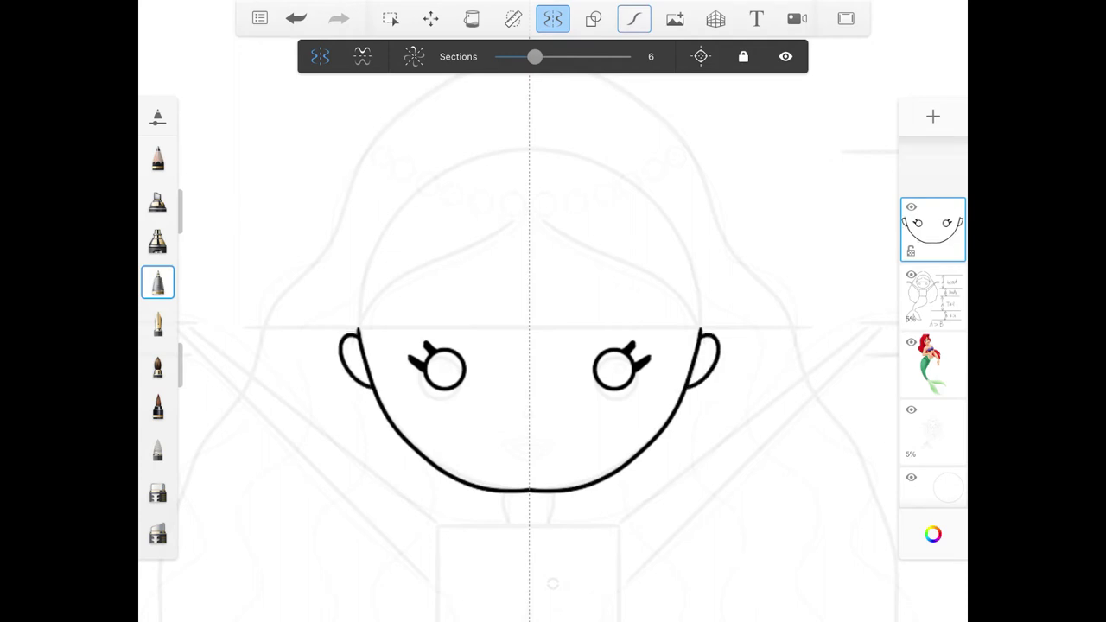
left_click_drag(529, 216, 359, 318)
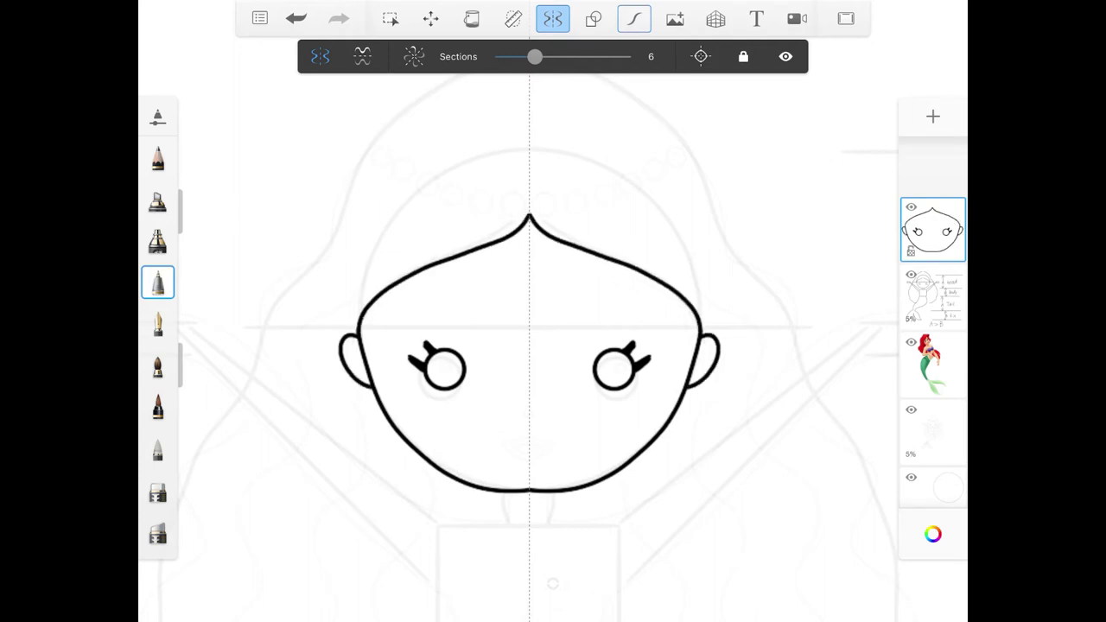
mouse_move(522, 411)
left_mouse_down()
mouse_move(528, 458)
mouse_move(508, 523)
left_mouse_up()
scroll(528, 346, "down", 5)
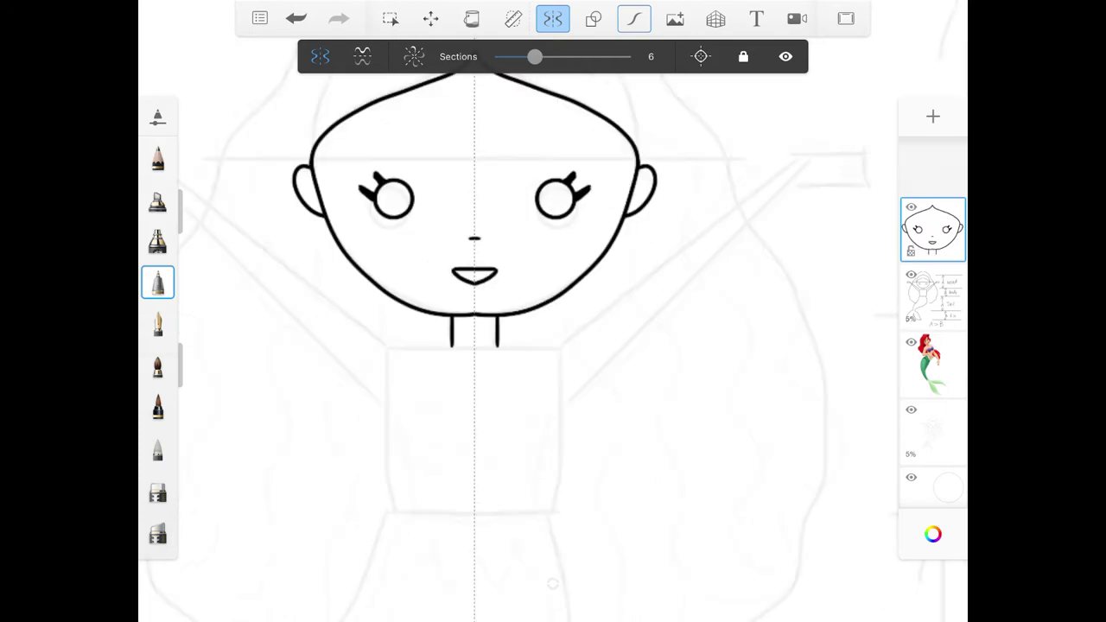
Ink the shoulders, raised arms, hands and waist lines, redrawing the torso bottom lower
left_click_drag(496, 344, 843, 148)
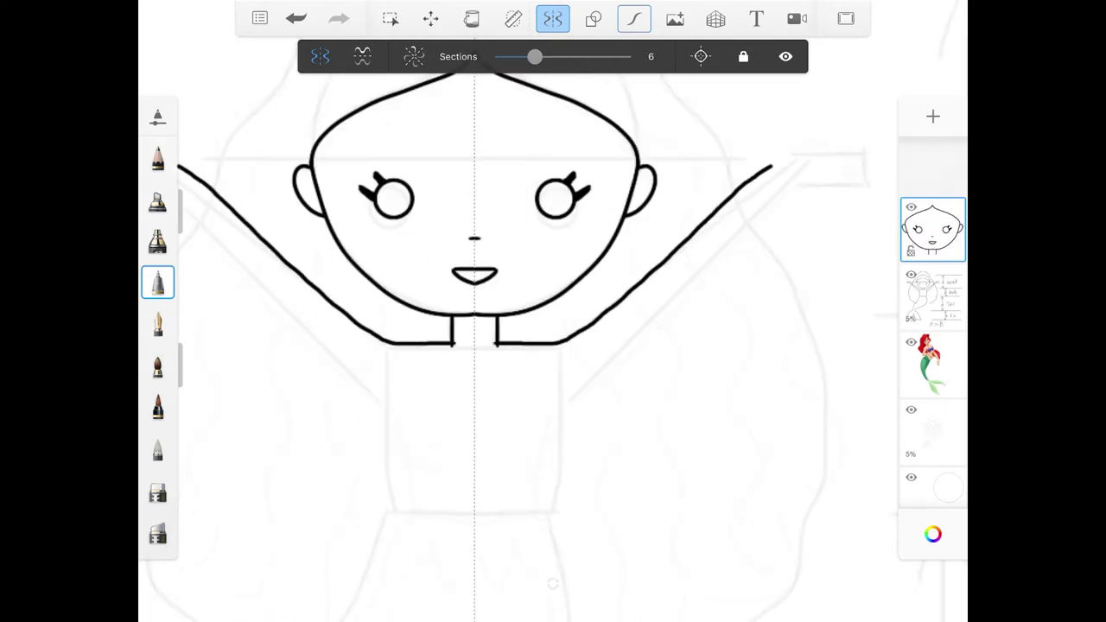
mouse_move(827, 158)
left_mouse_down()
mouse_move(847, 149)
mouse_move(874, 173)
mouse_move(827, 181)
mouse_move(549, 429)
left_mouse_up()
left_click_drag(415, 499, 473, 519)
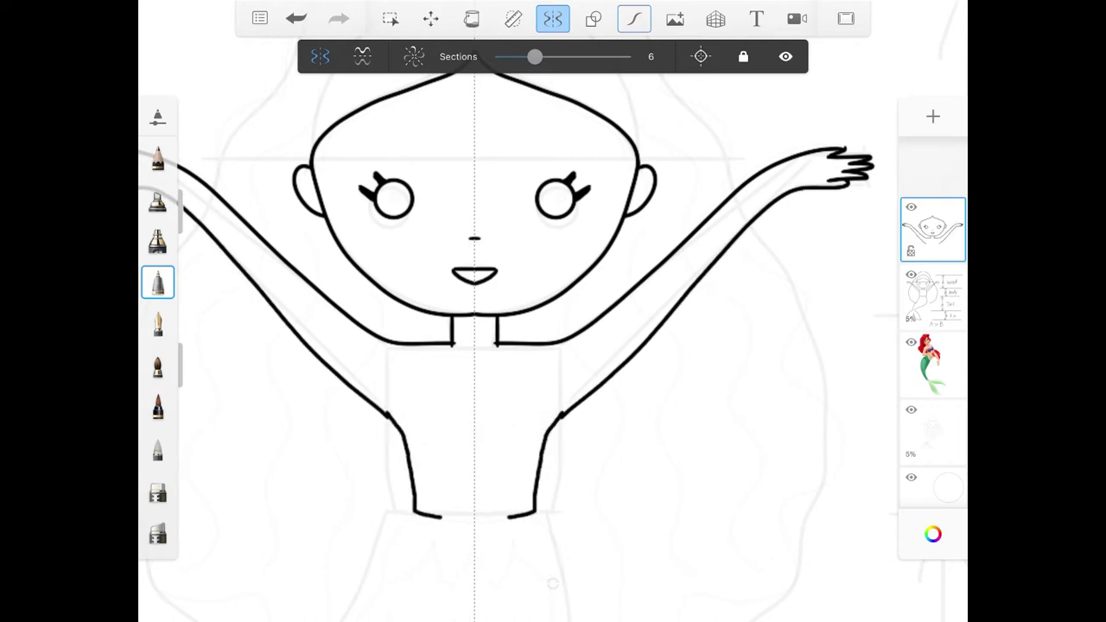
left_click(295, 18)
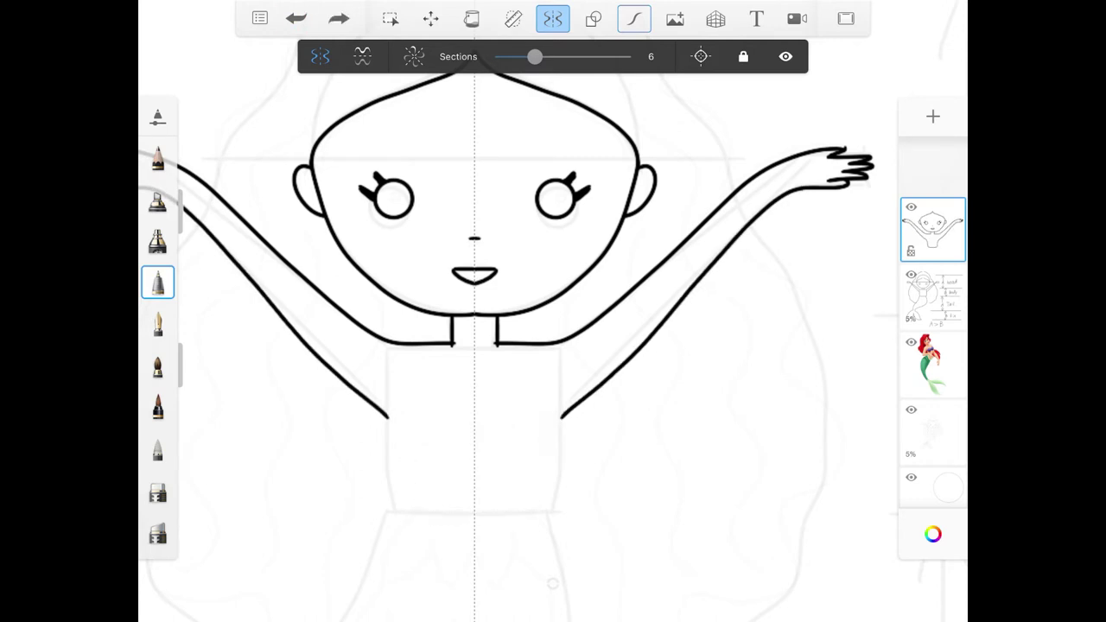
mouse_move(387, 413)
left_mouse_down()
mouse_move(419, 510)
mouse_move(474, 518)
left_mouse_up()
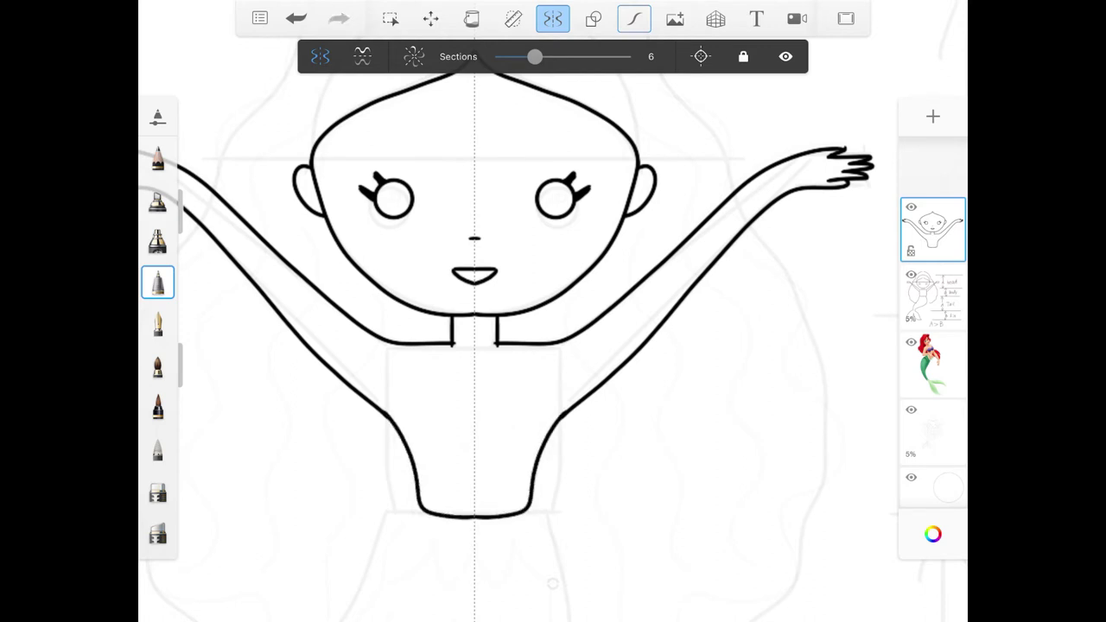
Ink the scalloped seashell top on the chest
mouse_move(523, 333)
left_mouse_down()
mouse_move(458, 325)
mouse_move(523, 338)
left_mouse_up()
left_click_drag(463, 320, 432, 358)
mouse_move(523, 339)
left_mouse_down()
mouse_move(466, 363)
mouse_move(491, 388)
mouse_move(527, 342)
left_mouse_up()
mouse_move(437, 387)
left_mouse_down()
mouse_move(510, 399)
mouse_move(526, 351)
left_mouse_up()
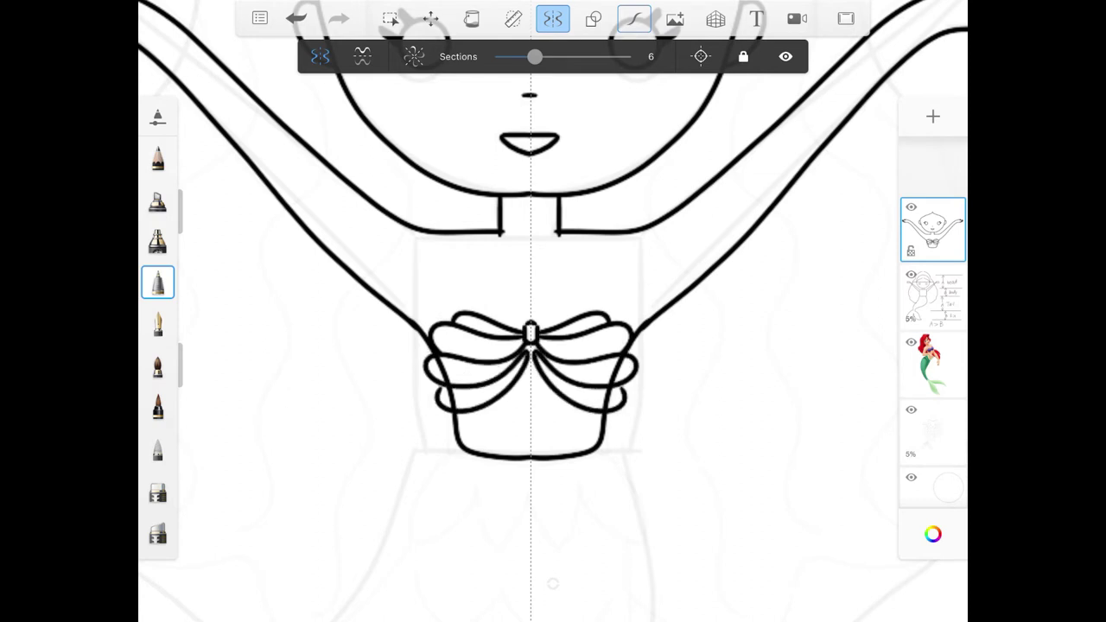
Ink the hair outline over the head and the long wavy locks down both sides
scroll(553, 345, "down", 5)
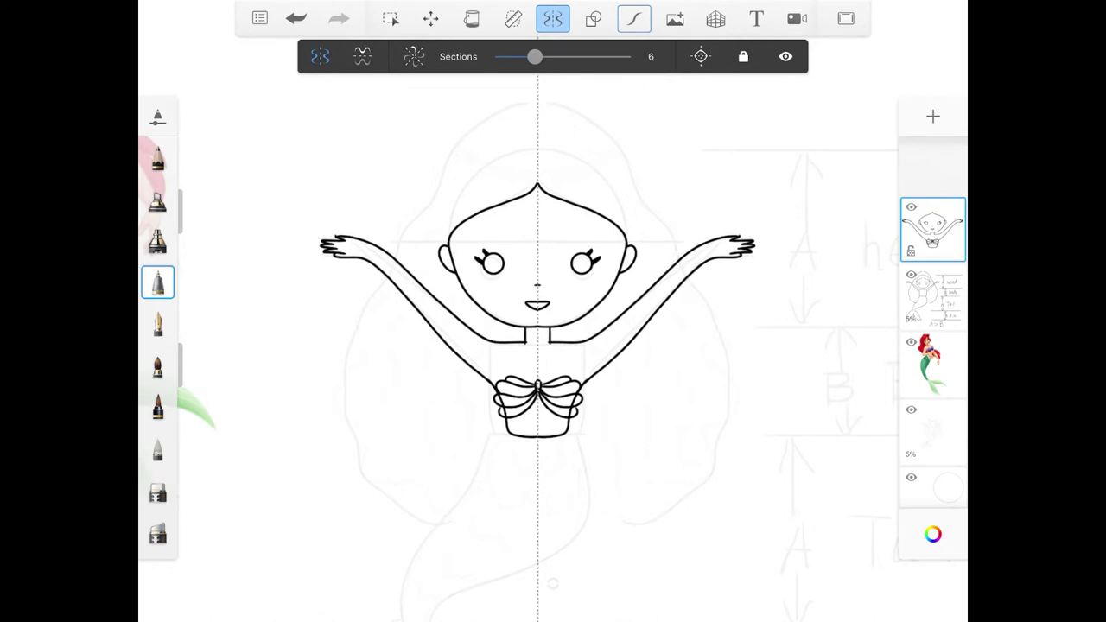
mouse_move(536, 100)
left_mouse_down()
mouse_move(458, 136)
mouse_move(431, 207)
left_mouse_up()
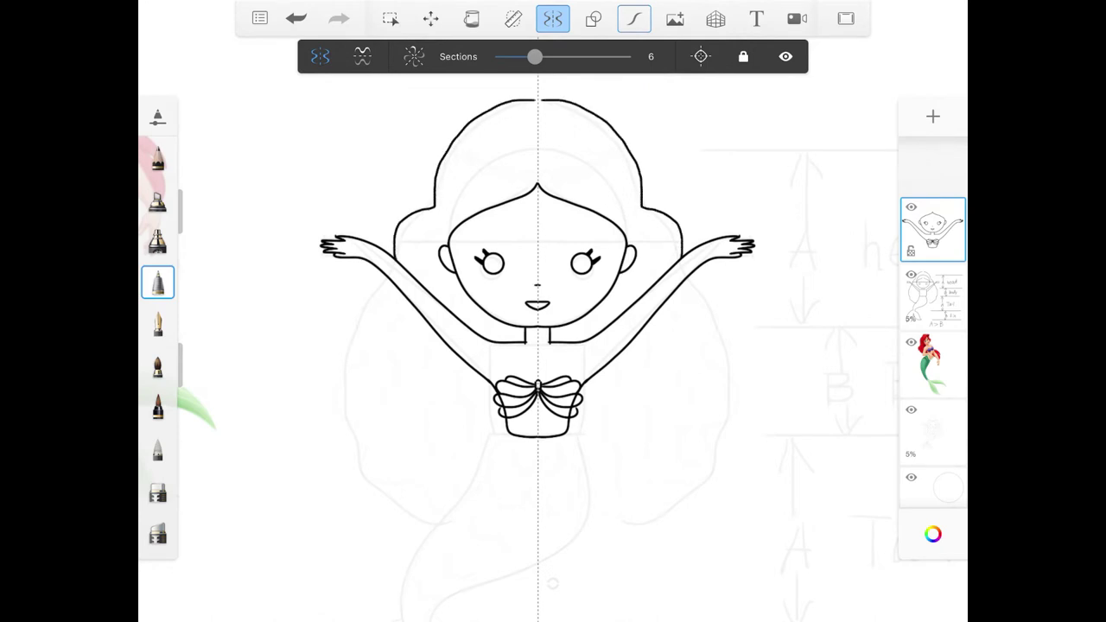
left_click_drag(395, 280, 332, 395)
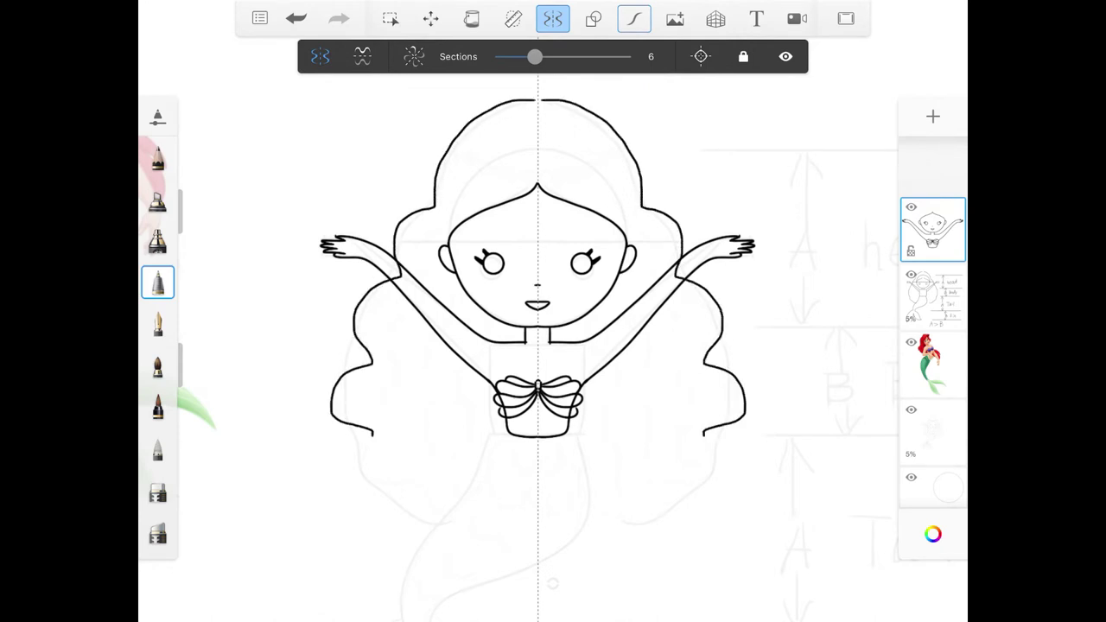
mouse_move(373, 434)
left_mouse_down()
mouse_move(389, 493)
mouse_move(449, 519)
left_mouse_up()
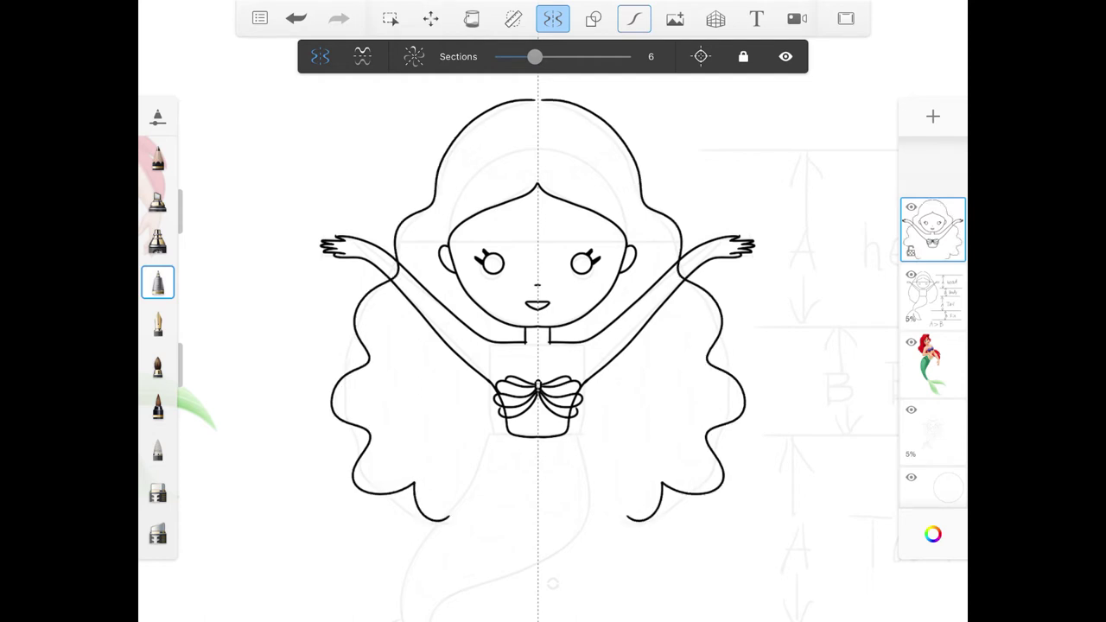
left_click_drag(499, 536, 502, 533)
Ink the mirrored petal-like fin trim below the shell top, undoing the centre stroke, then leave symmetry
scroll(553, 345, "up", 3)
scroll(552, 311, "up", 2)
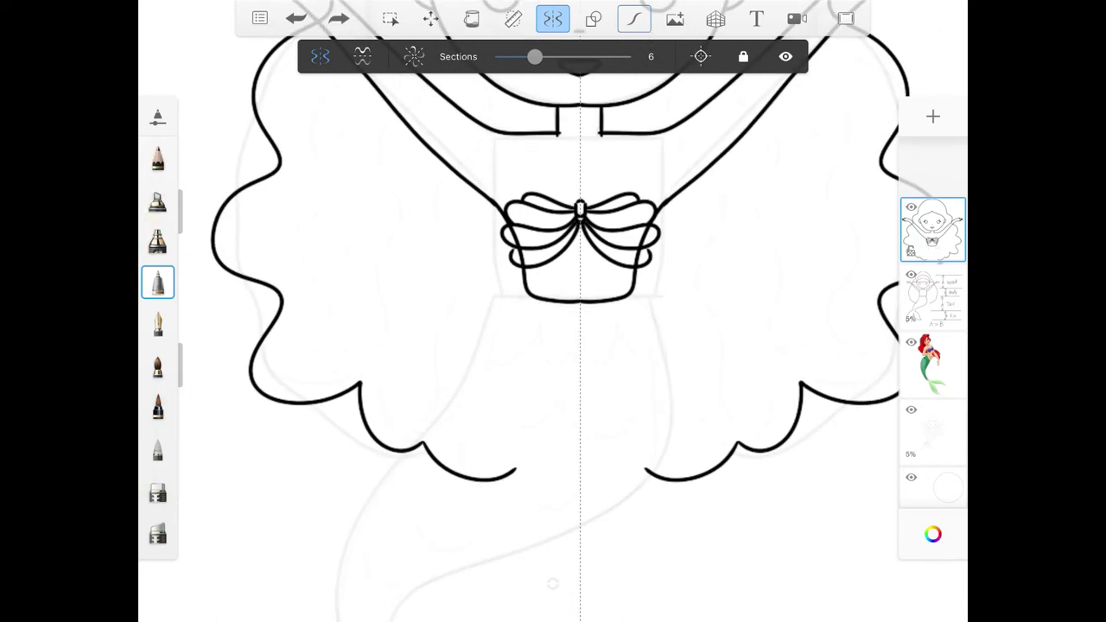
left_click_drag(527, 296, 483, 365)
mouse_move(544, 324)
left_mouse_down()
mouse_move(524, 351)
mouse_move(482, 365)
mouse_move(561, 372)
left_mouse_up()
key("ctrl+z")
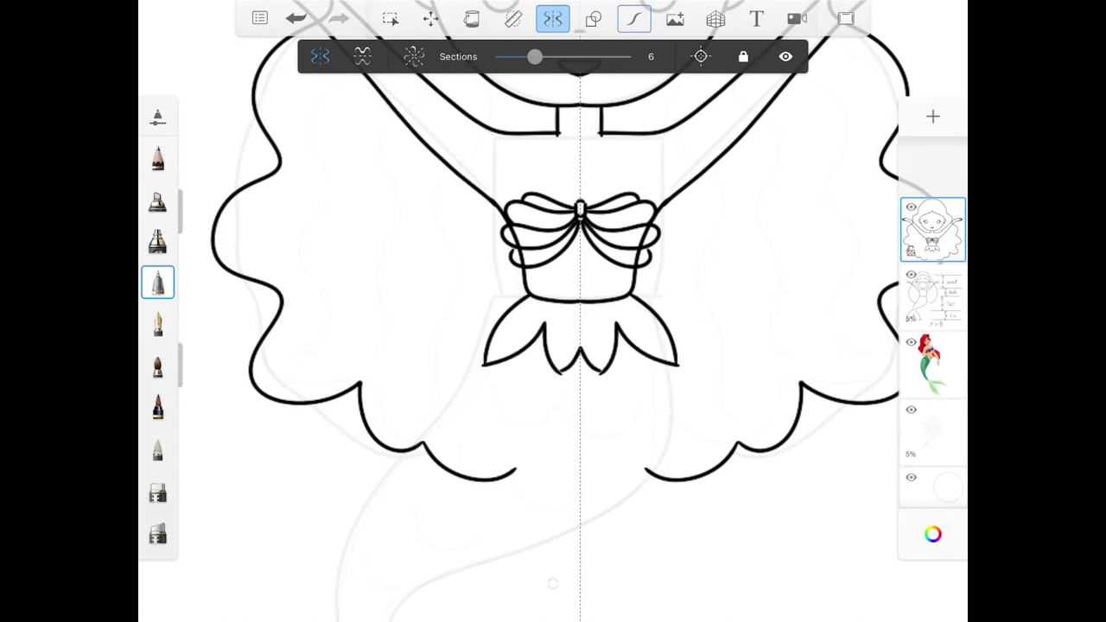
left_click(552, 18)
left_click(634, 18)
Ink the curving tail edges and the split tail fin
scroll(553, 311, "down", 3)
left_click_drag(554, 263, 465, 405)
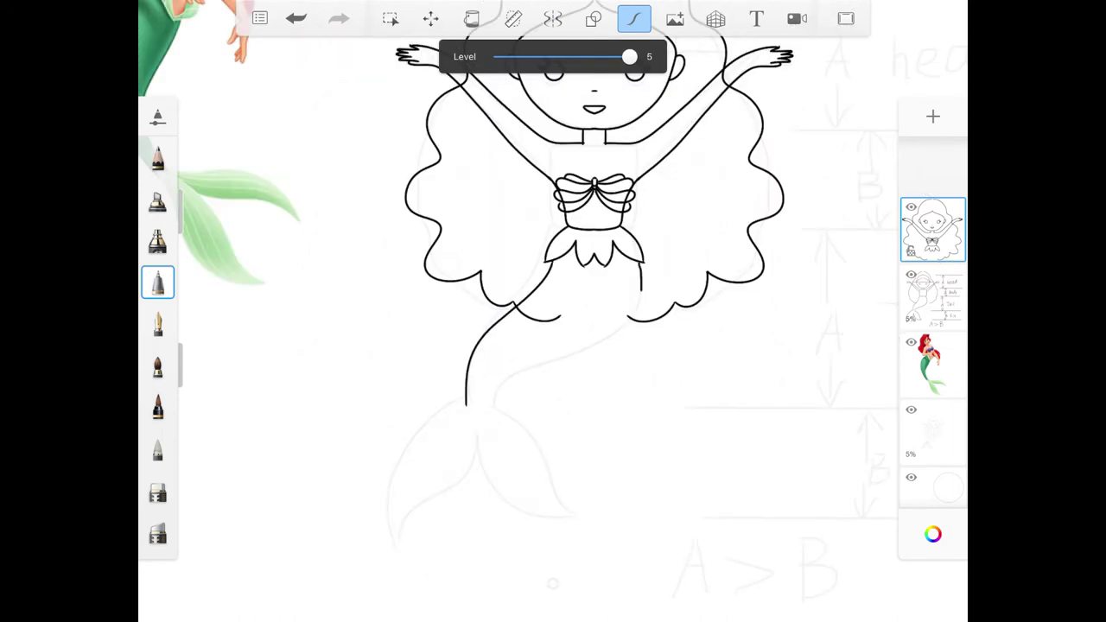
mouse_move(640, 291)
left_mouse_down()
mouse_move(489, 413)
mouse_move(573, 515)
left_mouse_up()
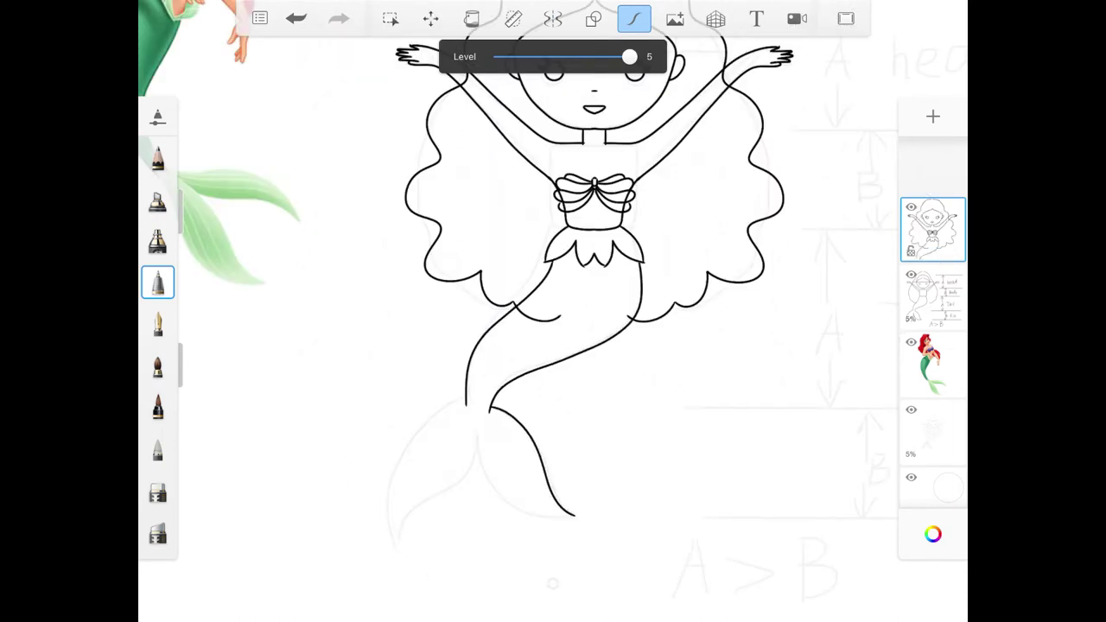
left_click_drag(476, 429, 576, 516)
left_click_drag(476, 429, 398, 543)
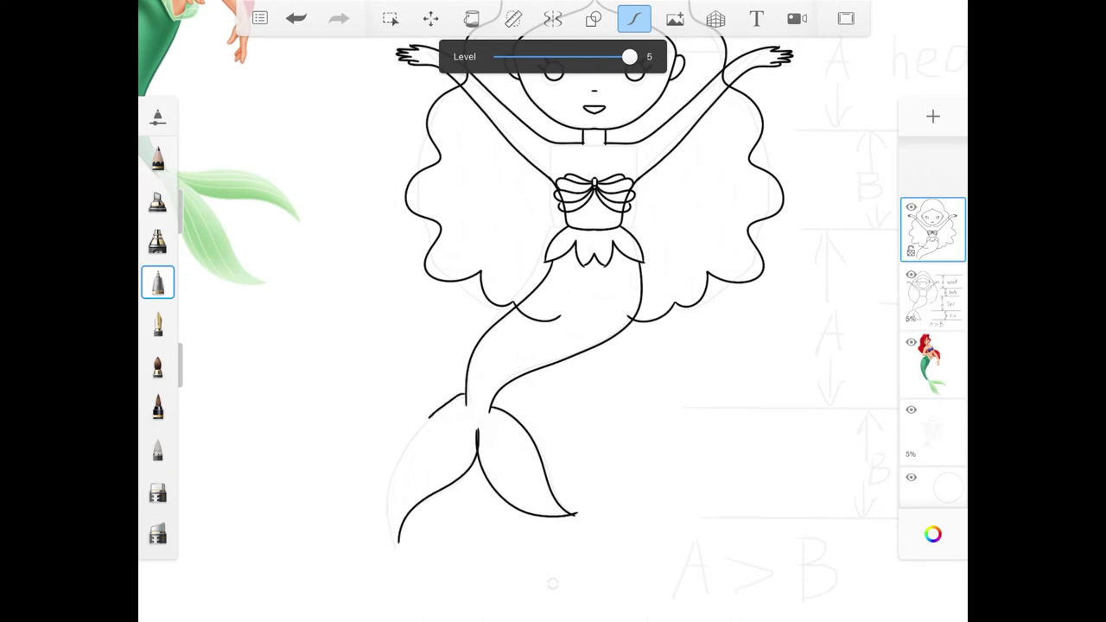
left_click_drag(429, 417, 398, 540)
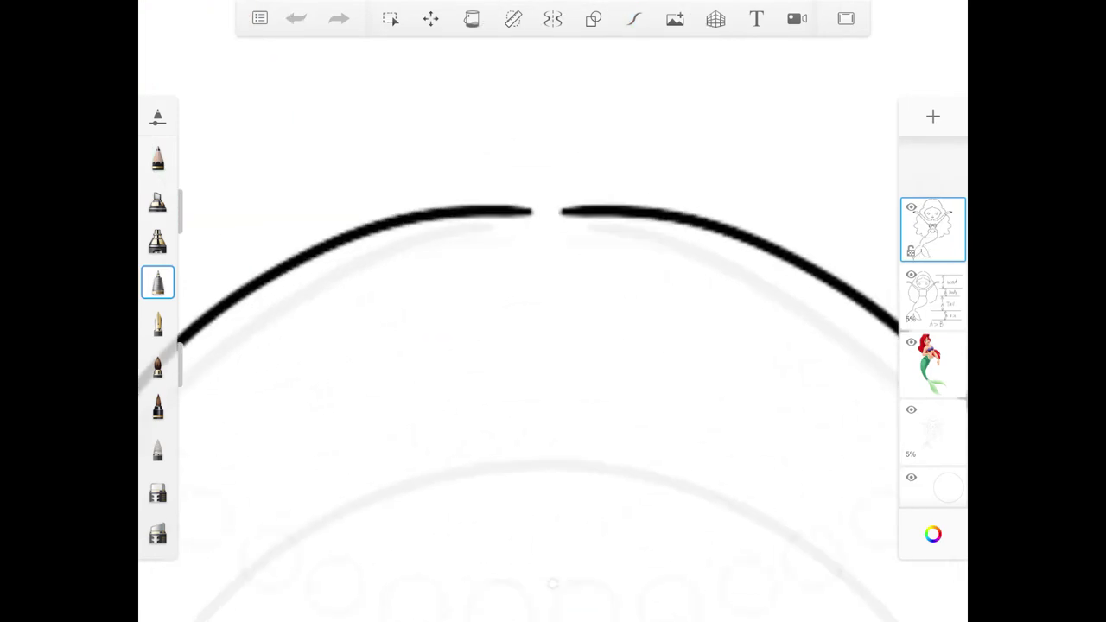
Close the head outline gap, add bodice ticks and draw the tail's centre lines
left_click_drag(530, 211, 562, 211)
left_click_drag(462, 404, 441, 425)
left_click_drag(625, 413, 607, 437)
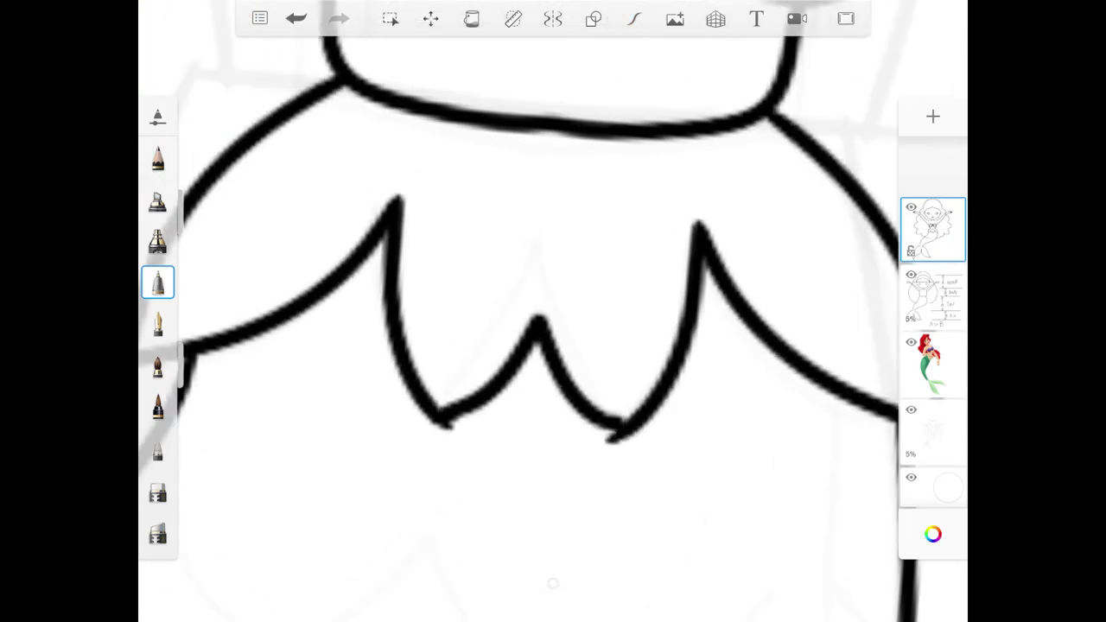
left_click_drag(476, 380, 453, 121)
mouse_move(351, 134)
left_mouse_down()
mouse_move(459, 107)
mouse_move(483, 371)
left_mouse_up()
left_click_drag(484, 277, 604, 220)
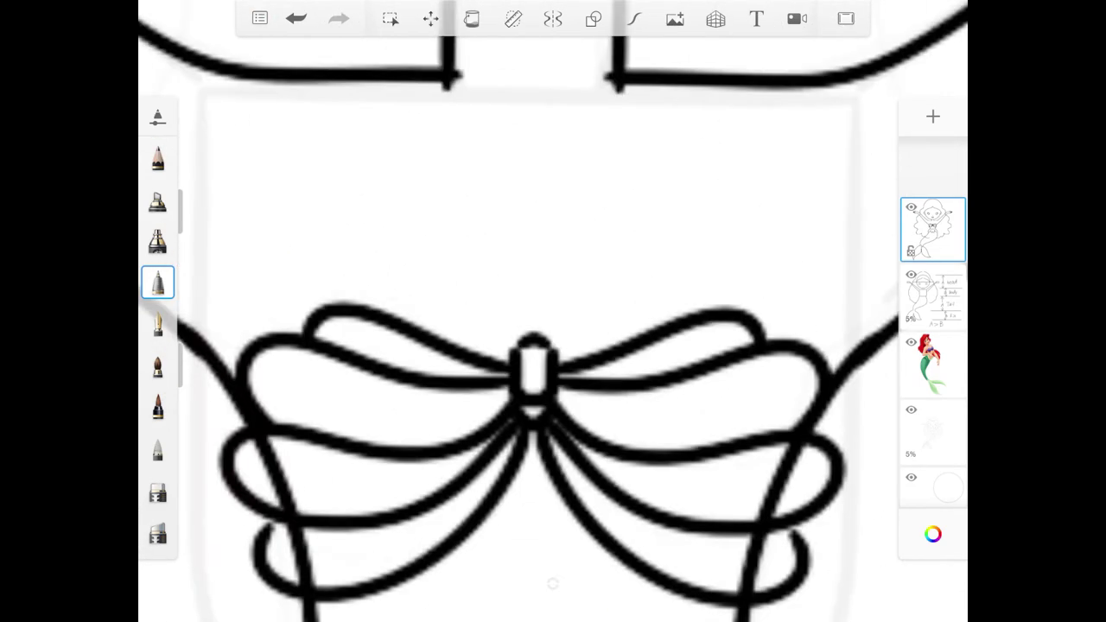
Add an empty colour layer and sample the light green from the reference fin
scroll(553, 311, "down", 5)
scroll(553, 311, "up", 5)
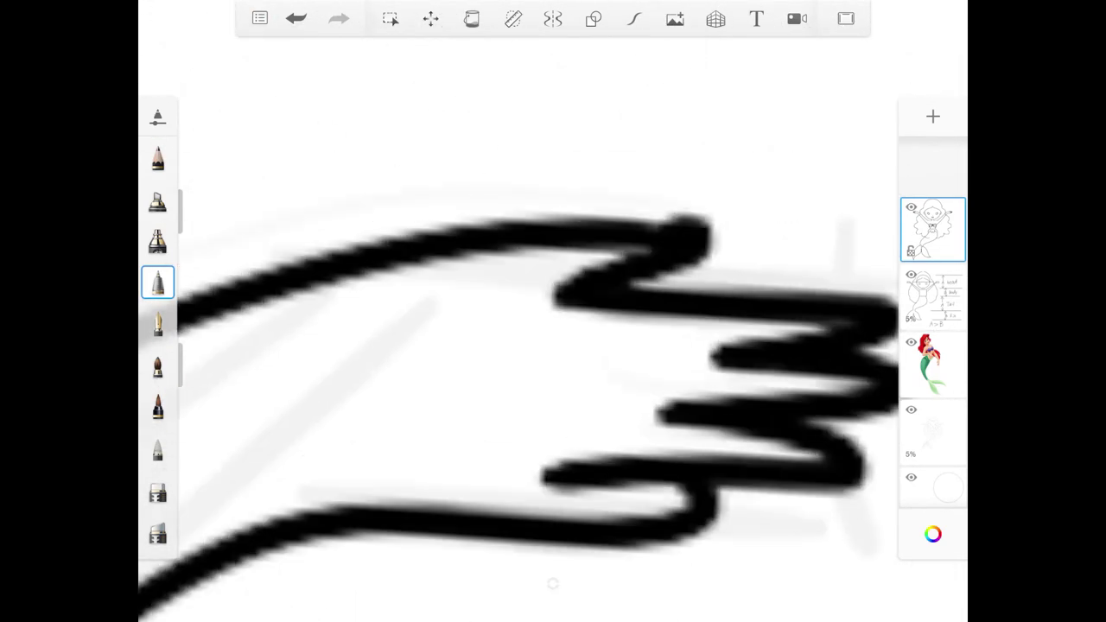
scroll(553, 311, "down", 5)
left_click(933, 116)
left_click_drag(298, 335, 298, 331)
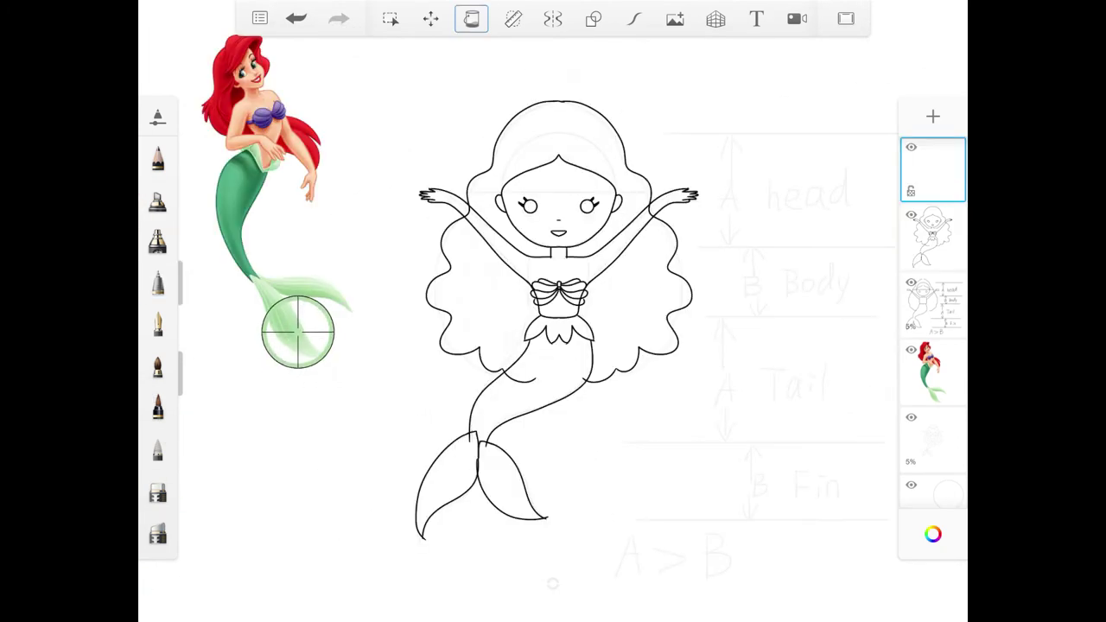
Fill the left and right tail fins light green, undoing the accidental full-canvas fill and enabling Sample all layers
left_click(471, 18)
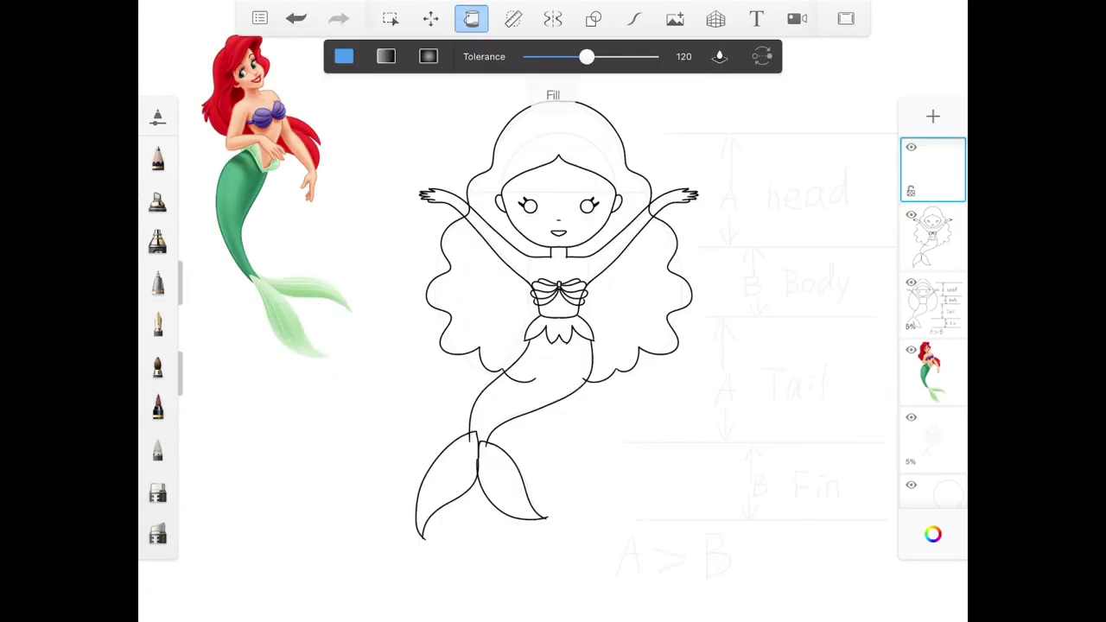
left_click(553, 584)
key("ctrl+z")
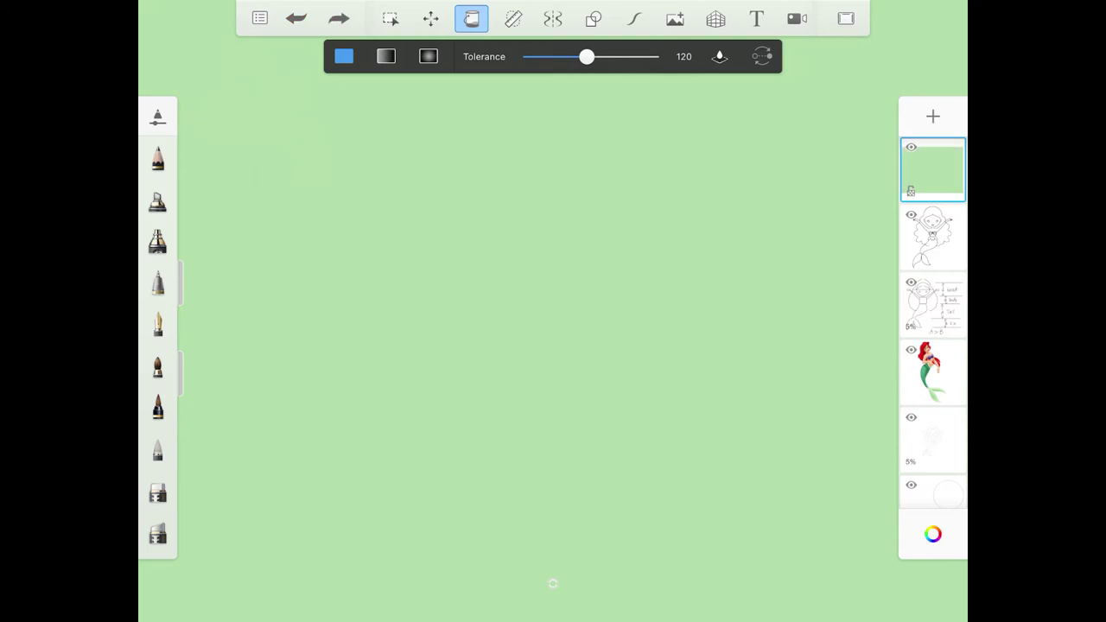
left_click(719, 56)
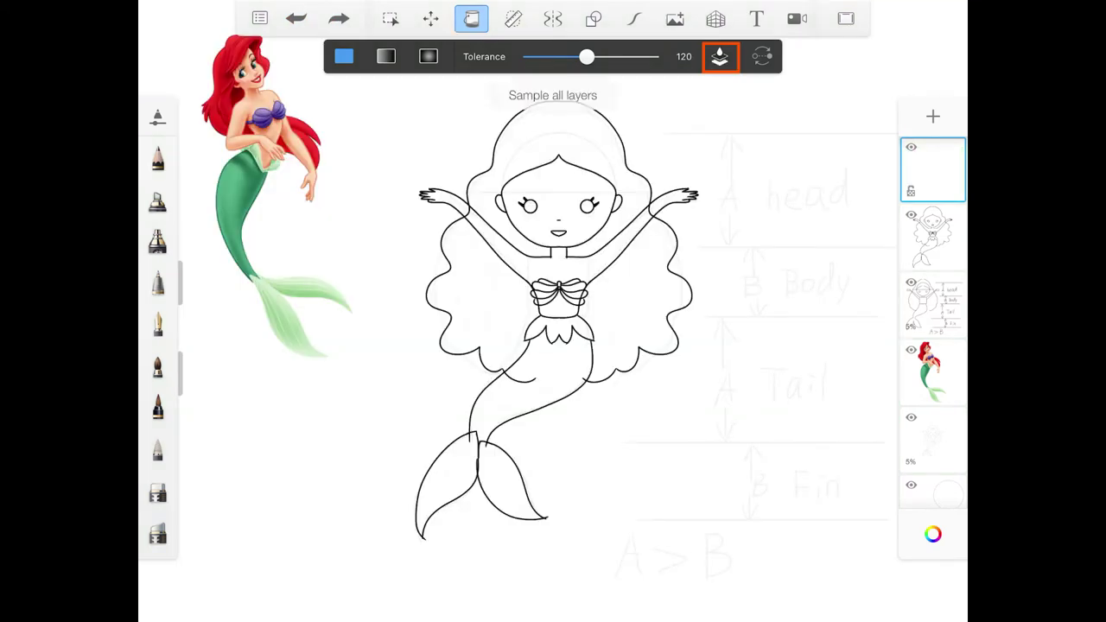
left_click(446, 484)
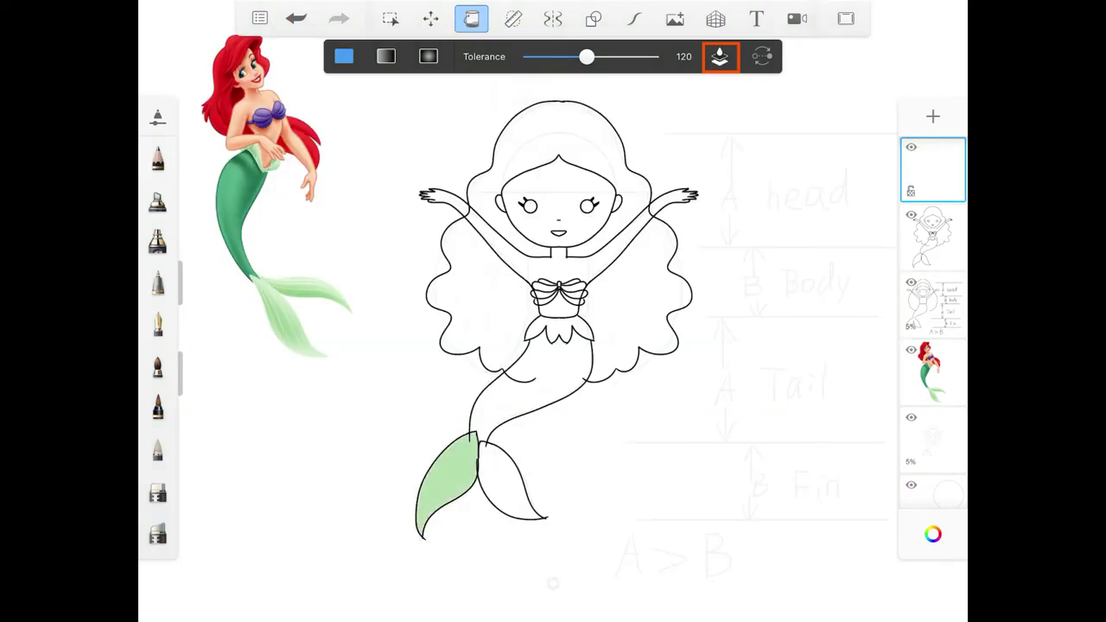
left_click(508, 482)
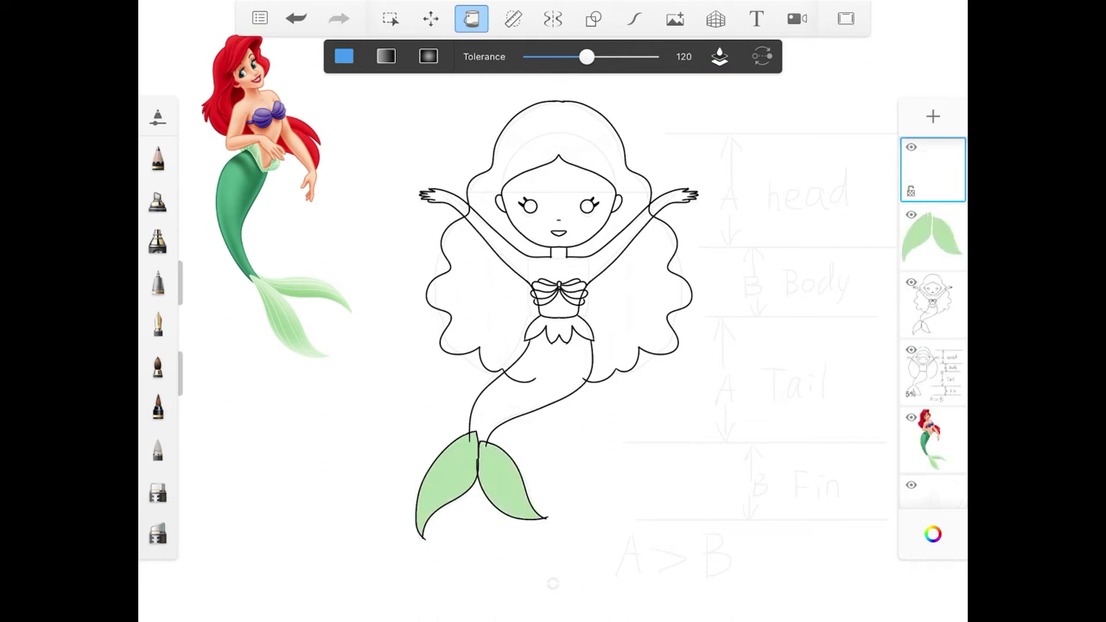
Sample dark green from the reference Ariel's tail and fill the mermaid's tail body with it
left_click(471, 18)
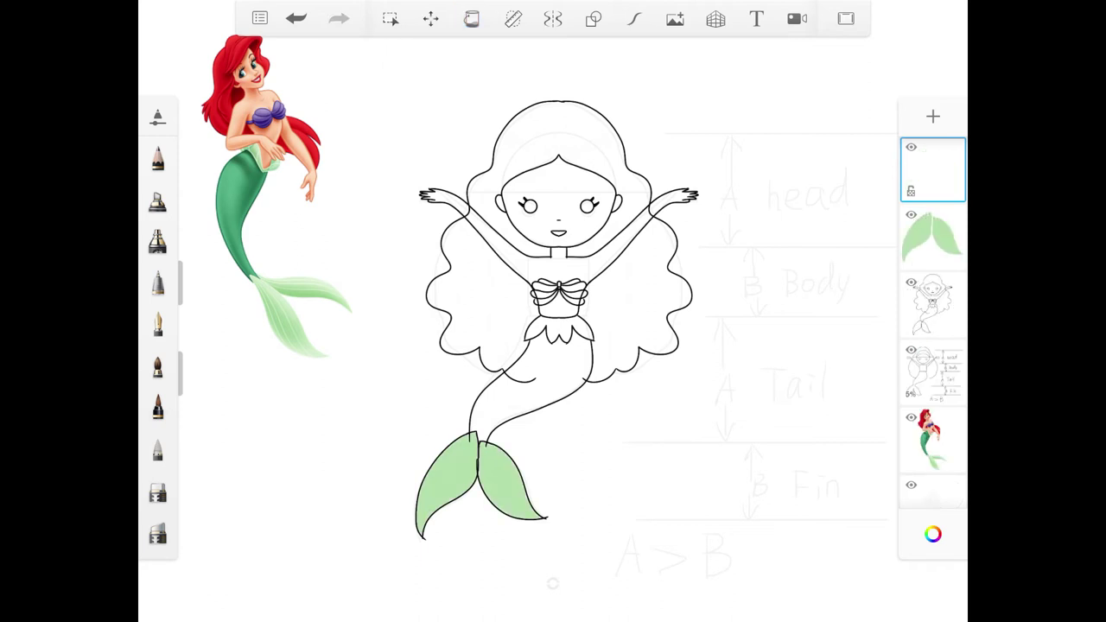
left_click_drag(276, 185, 240, 194)
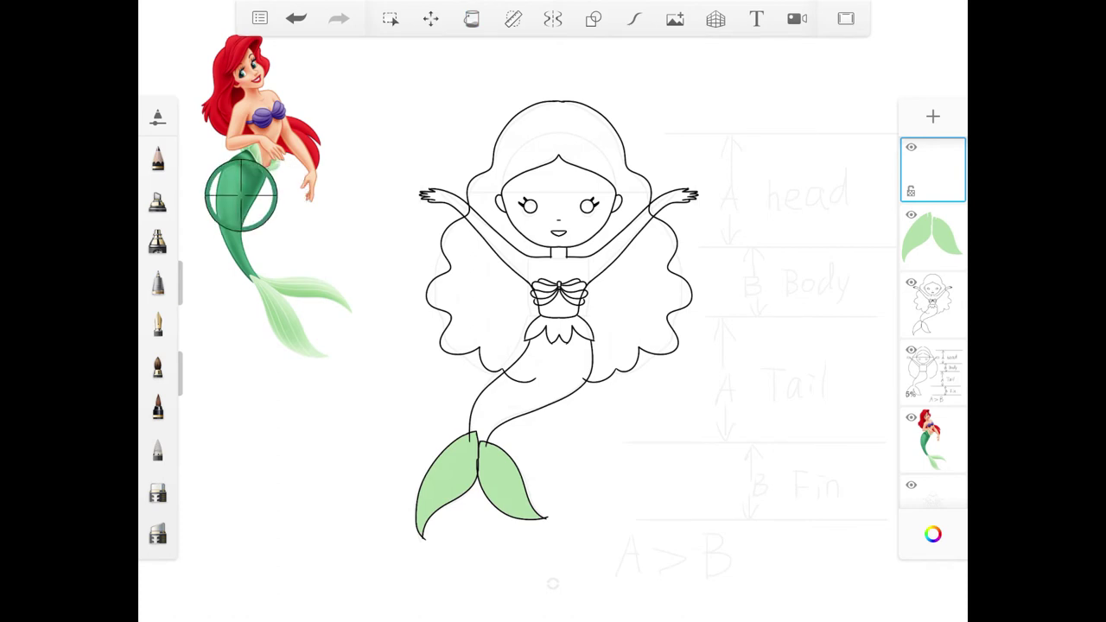
left_click_drag(240, 195, 241, 195)
left_click(471, 18)
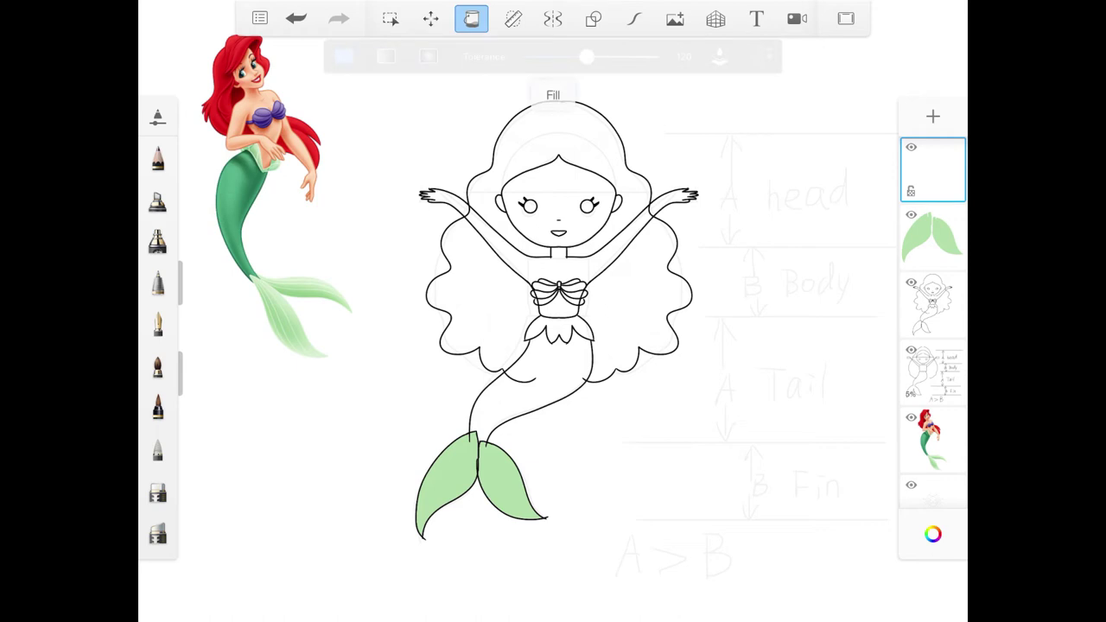
left_click(544, 371)
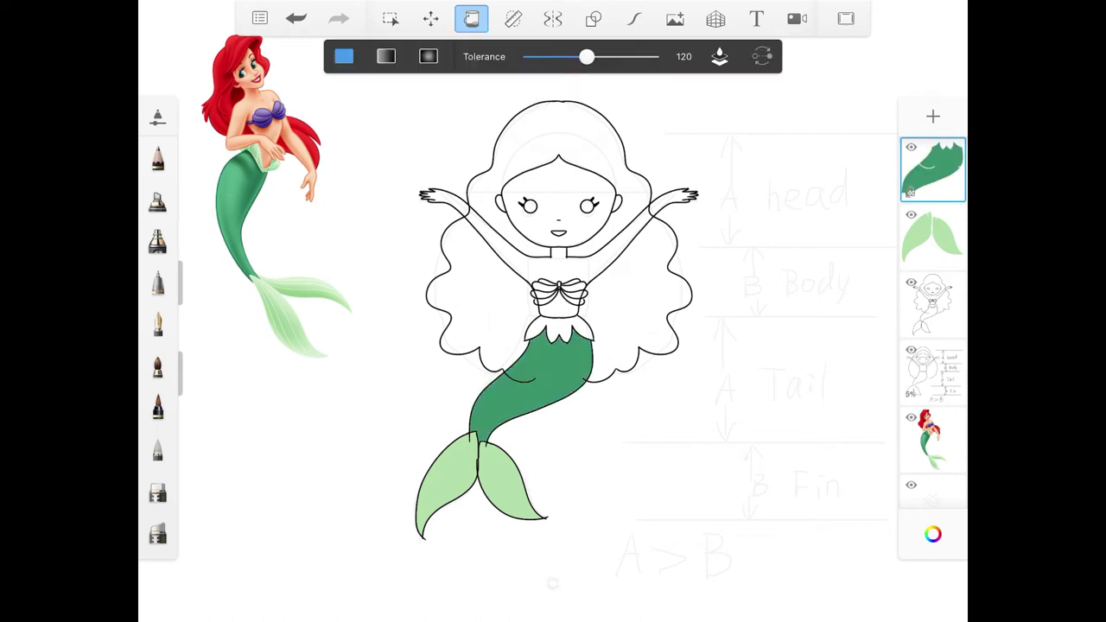
Sample the waist colour from the reference Ariel for the next fill
left_click(470, 18)
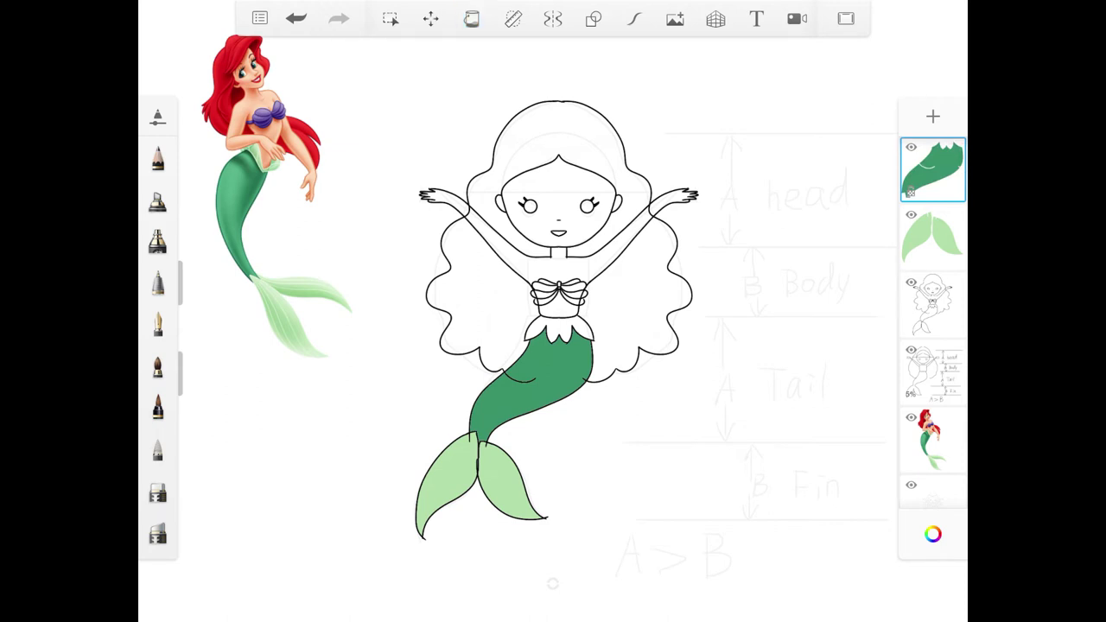
left_click_drag(283, 171, 279, 164)
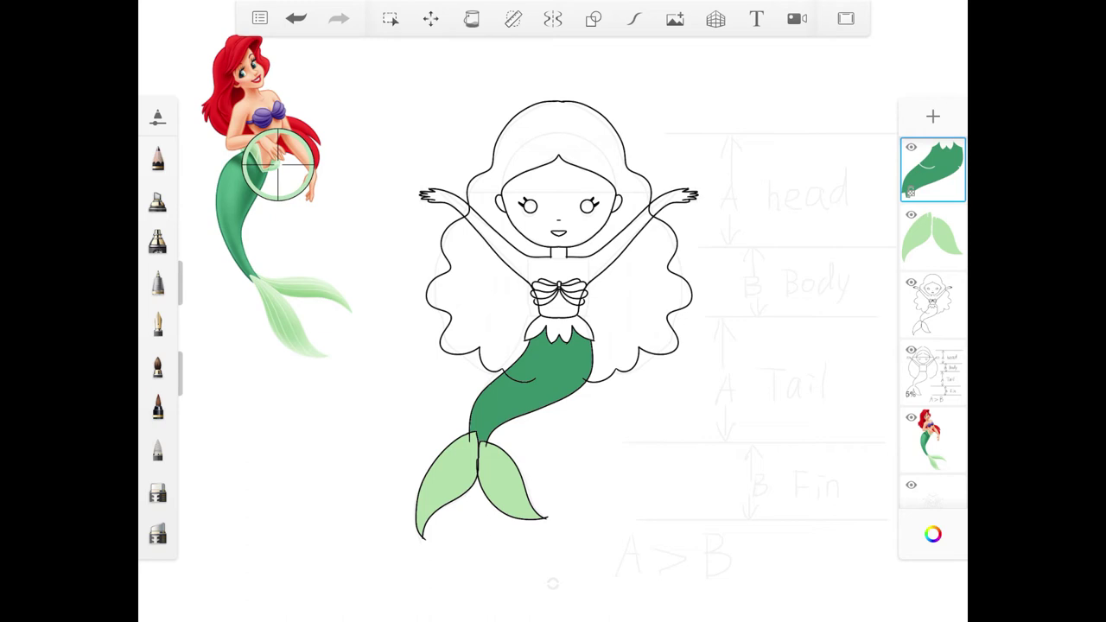
left_click(470, 18)
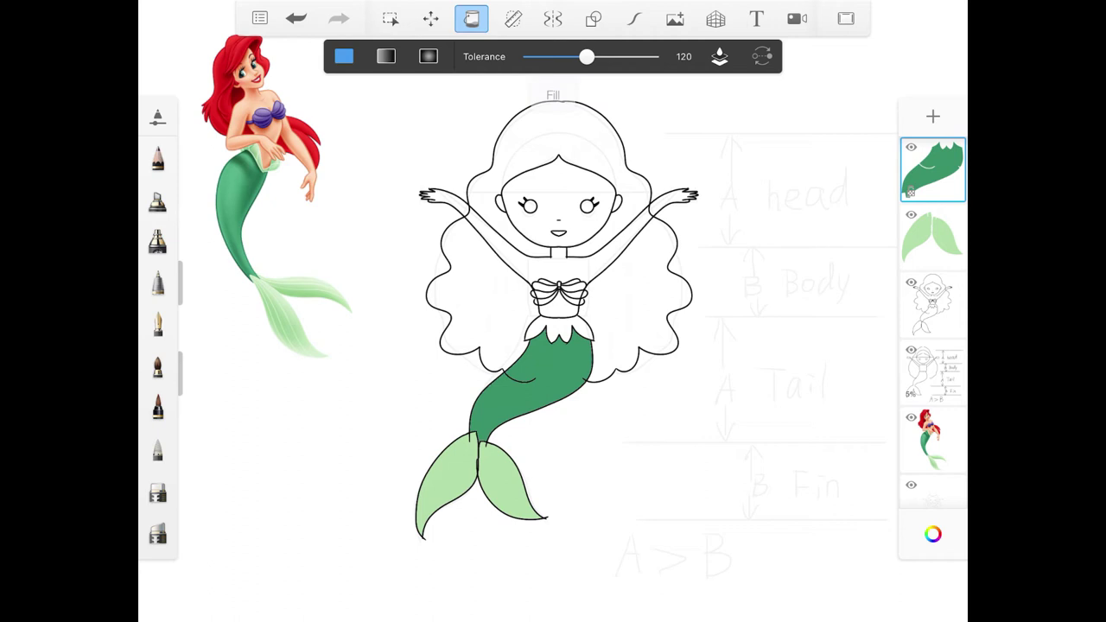
Fill the waist frill light green, then fill arms, torso, face and fingers with sampled skin tone
left_click(933, 115)
left_click(559, 328)
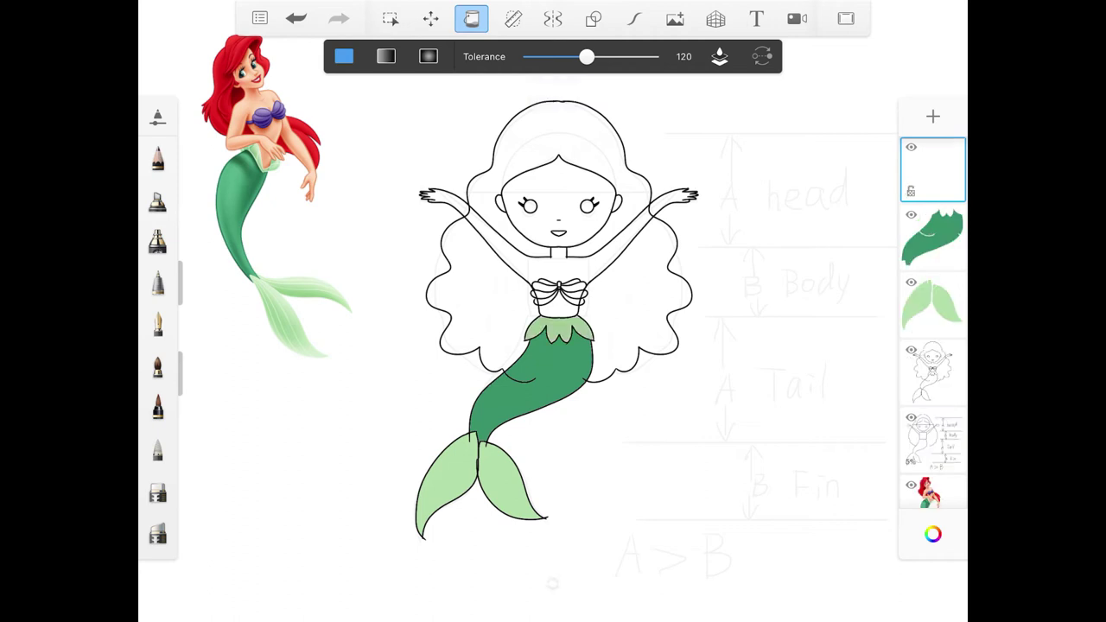
left_click(932, 116)
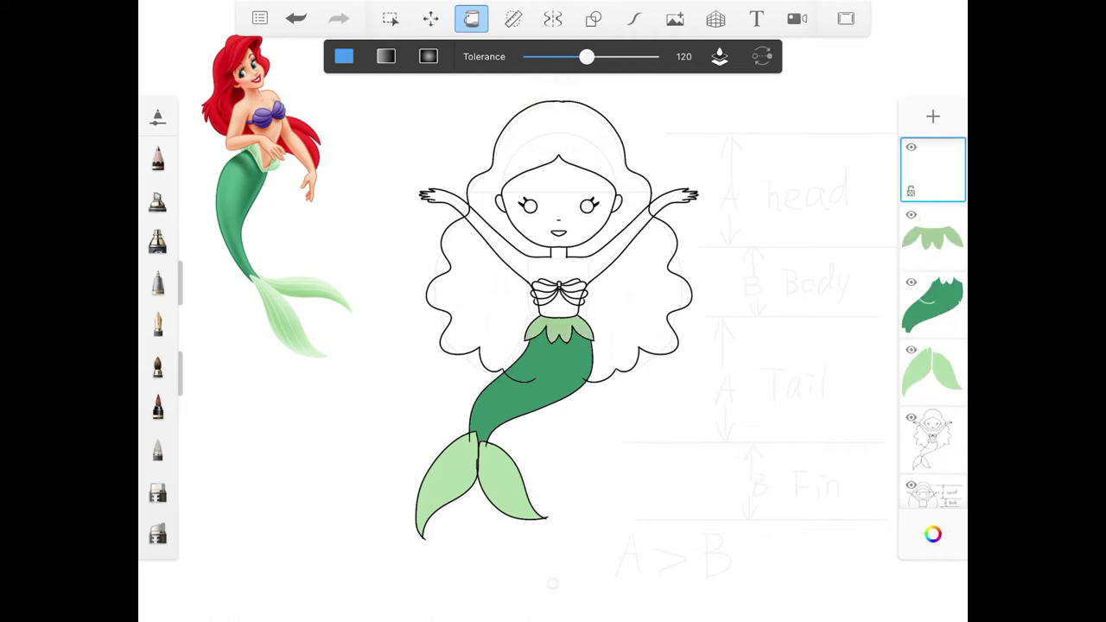
left_click(308, 99)
left_click(558, 267)
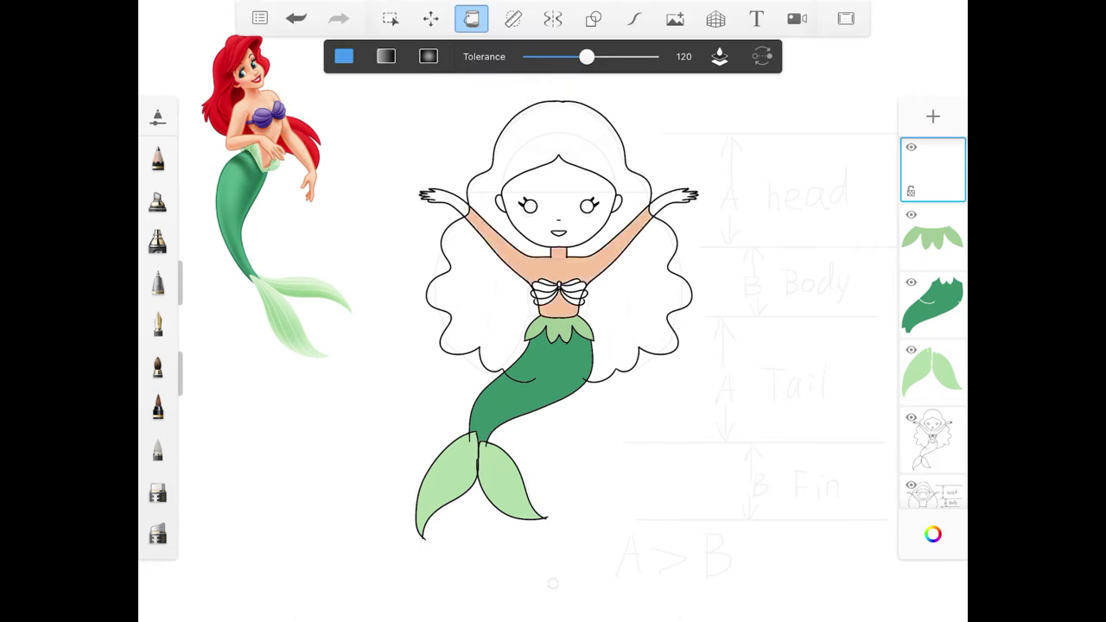
left_click(681, 197)
left_click(433, 197)
left_click(559, 185)
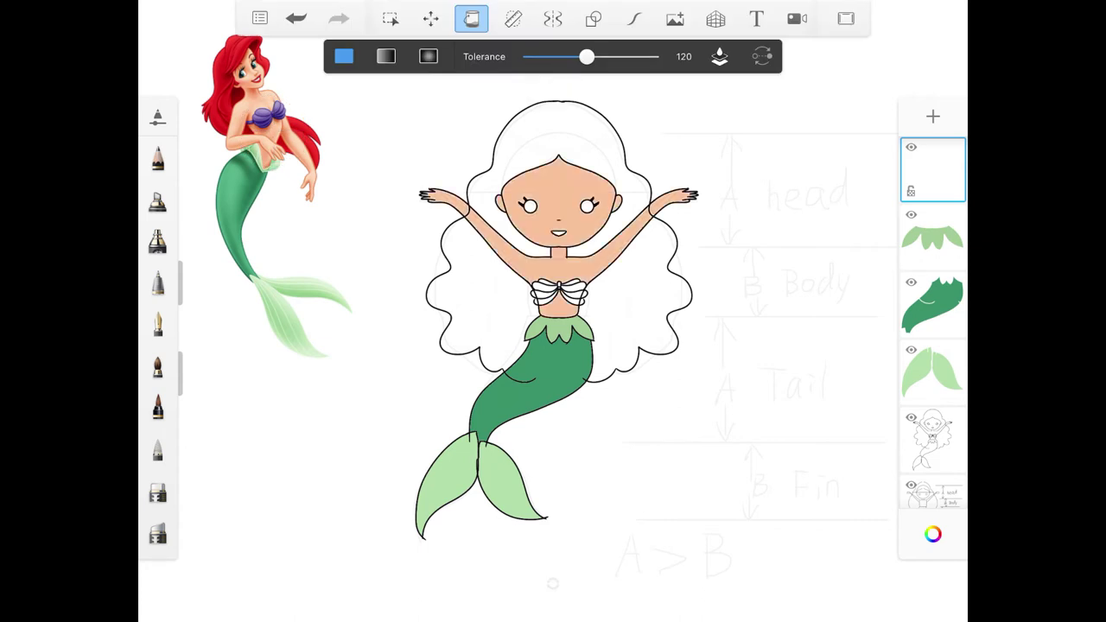
On a new layer, sample purple from the reference shell top and fill the first shell segment
left_click(932, 116)
left_click(471, 18)
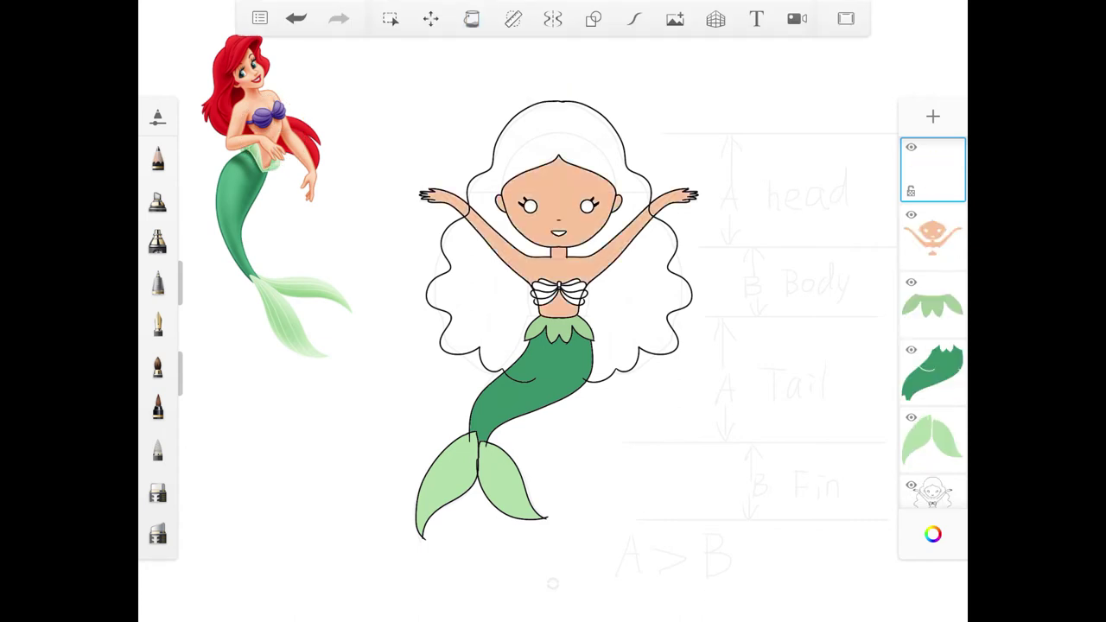
left_click(268, 112)
left_click(472, 19)
left_click(574, 285)
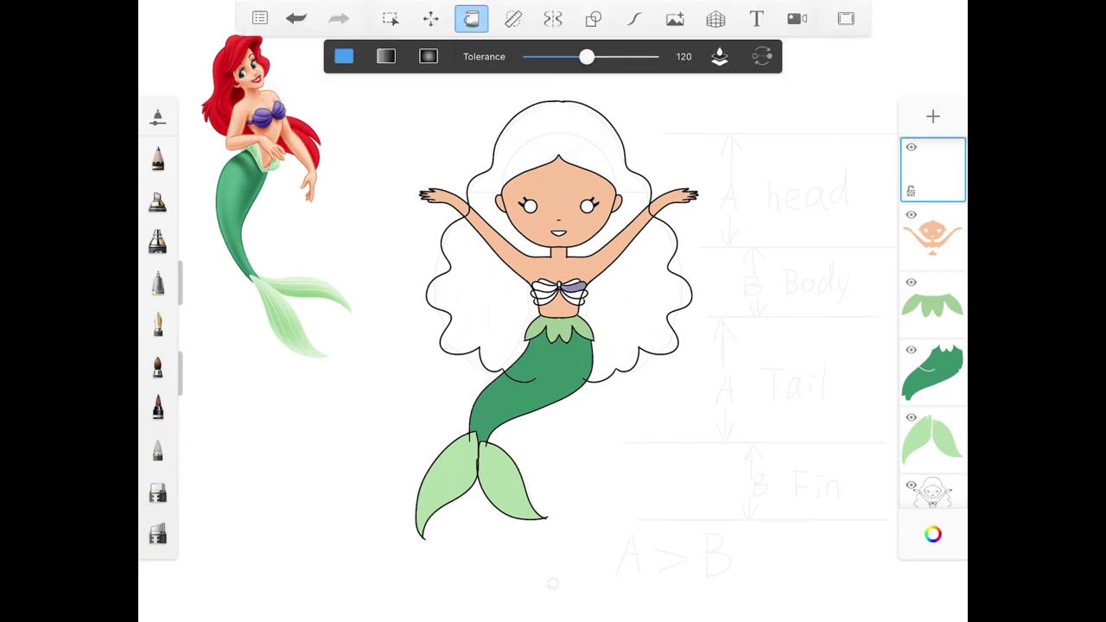
Fill the remaining shell-top segments purple, zooming in for the small gap under the centre knot
scroll(557, 329, "up", 5)
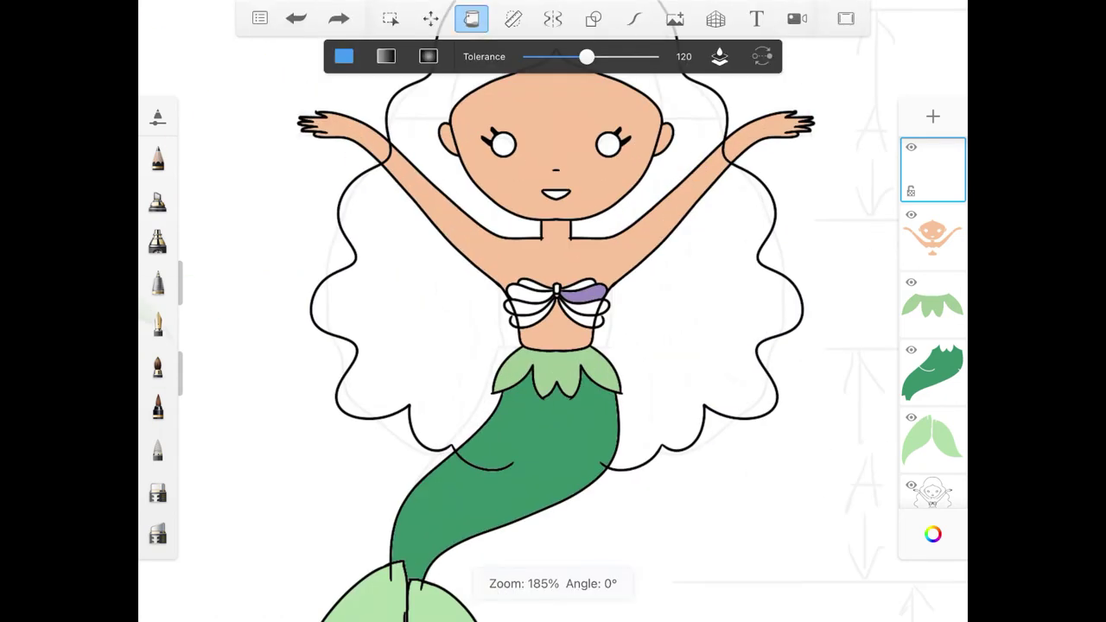
scroll(553, 346, "up", 3)
left_click(510, 333)
left_click(463, 356)
left_click(473, 380)
left_click(593, 314)
left_click(599, 359)
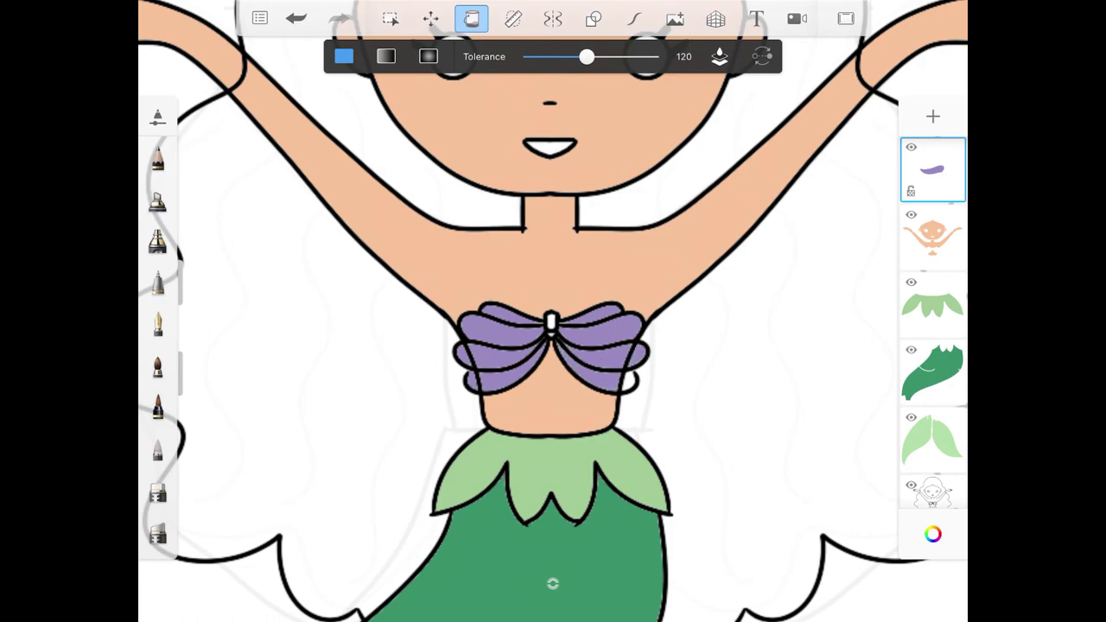
scroll(553, 346, "up", 5)
left_click(518, 316)
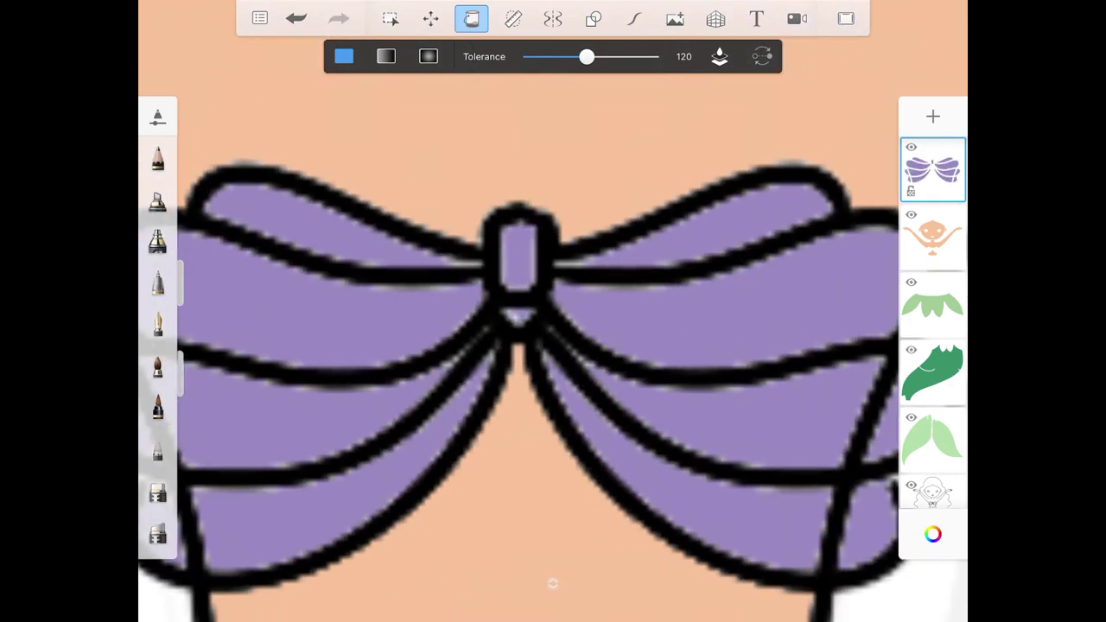
scroll(553, 345, "down", 10)
Fill the hair's top and both sides red, then sample colours from the reference Ariel's face
left_click(932, 116)
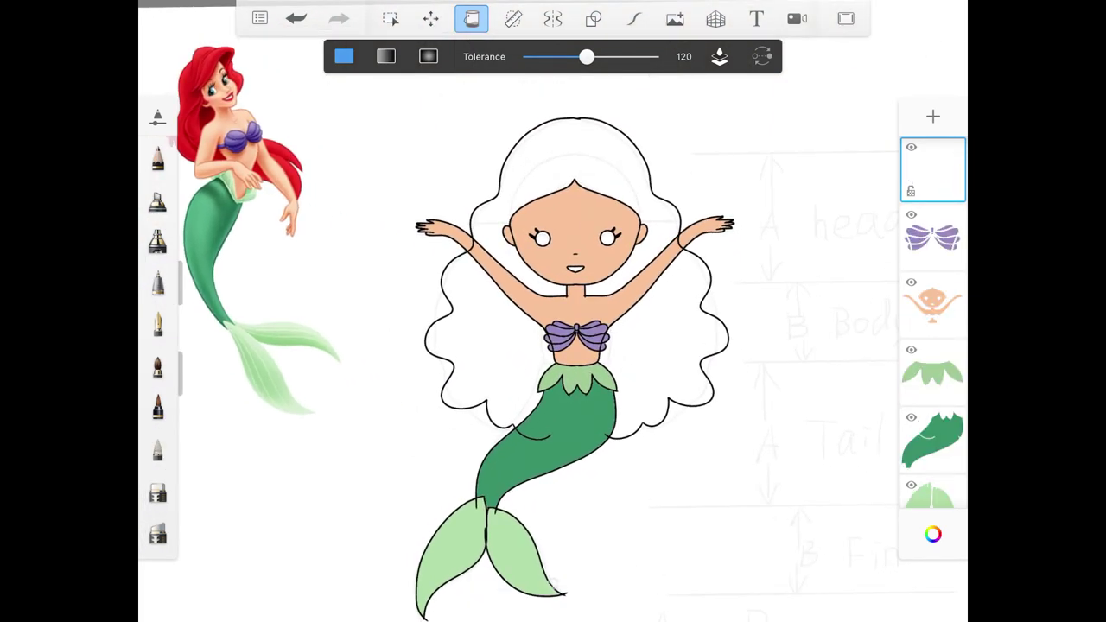
left_click(472, 18)
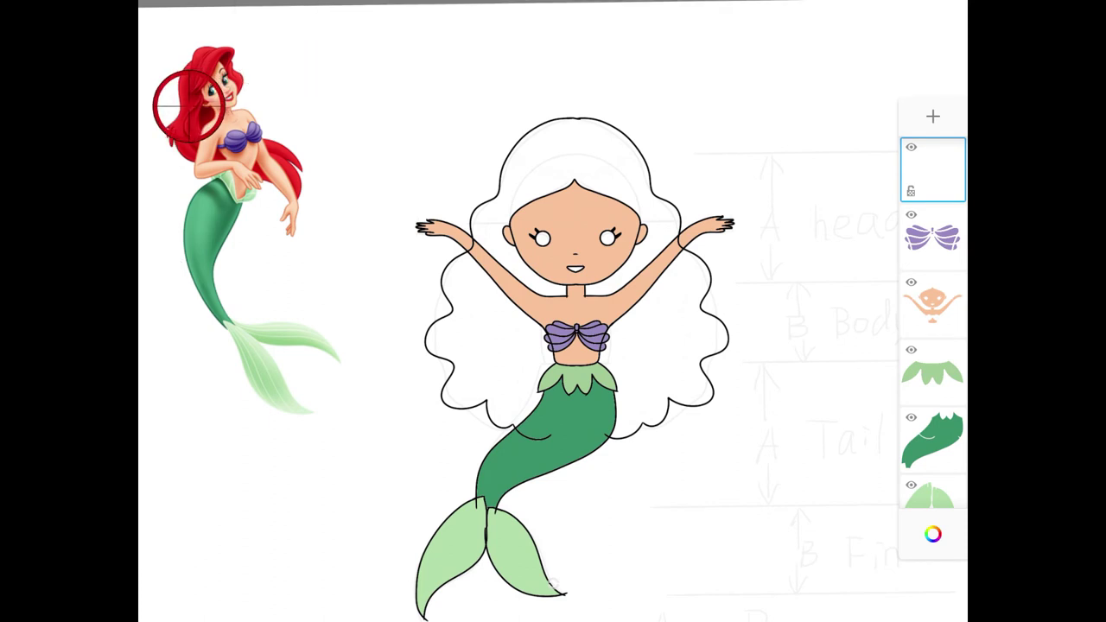
left_click(472, 18)
left_click(574, 151)
left_click(683, 345)
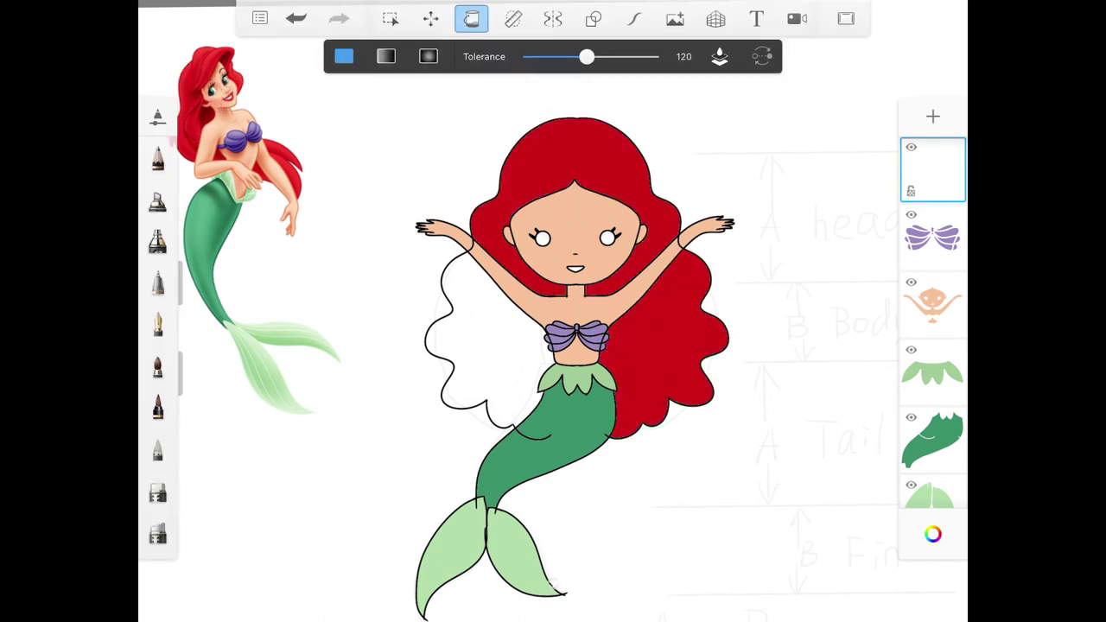
left_click(466, 345)
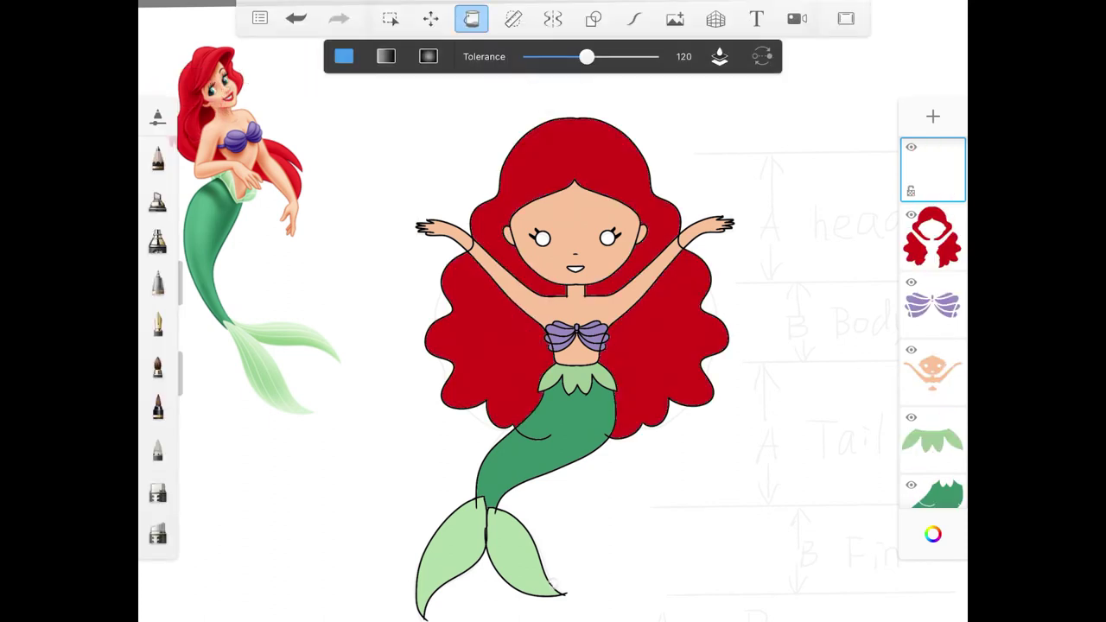
left_click_drag(237, 84, 213, 108)
left_click_drag(271, 62, 231, 95)
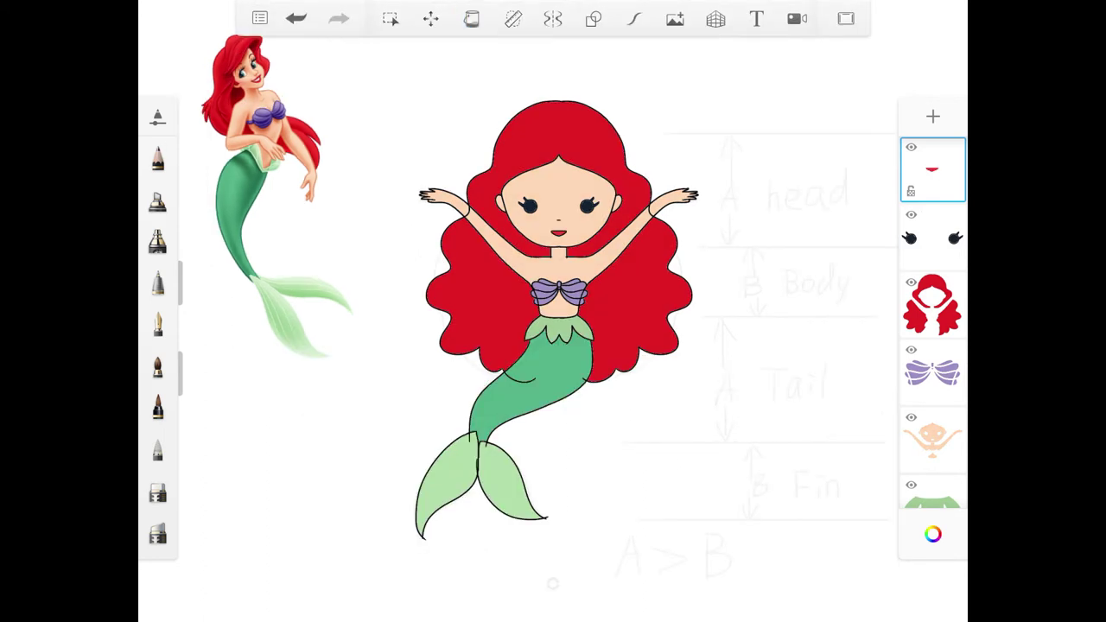
Delete the guide-lines layer and the black line-art layer
left_click(933, 358)
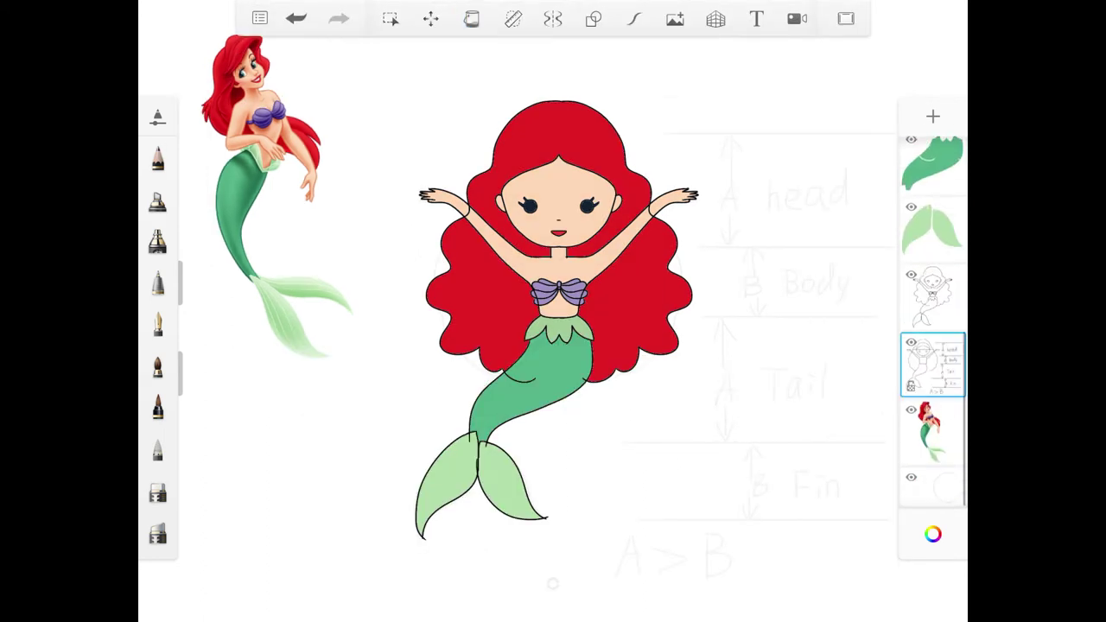
left_click(854, 217)
left_click(933, 363)
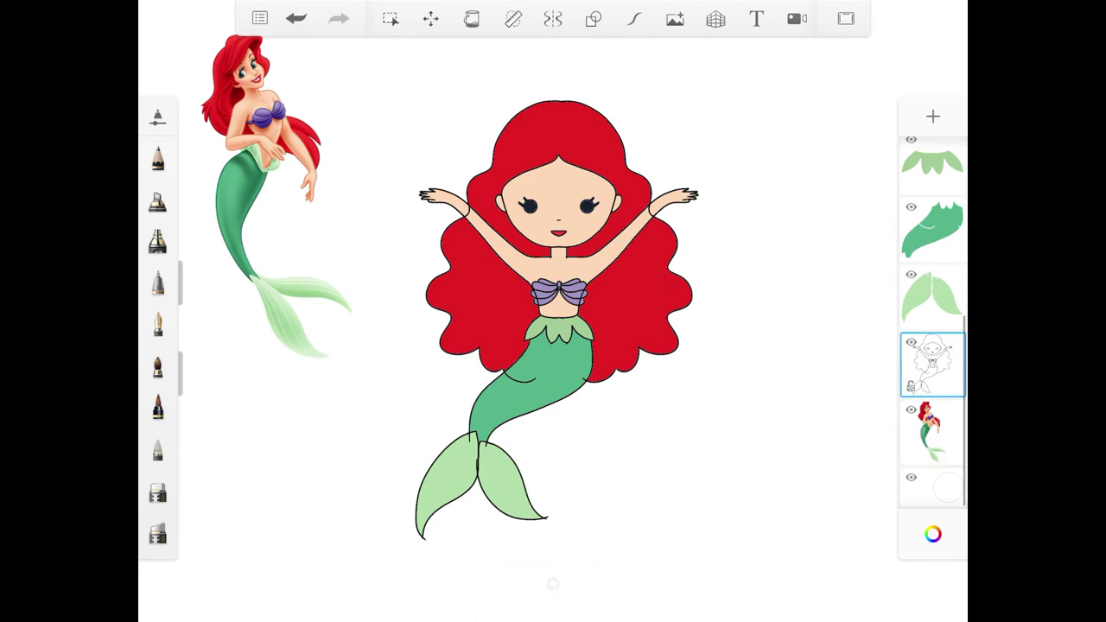
left_click(933, 363)
left_click(854, 217)
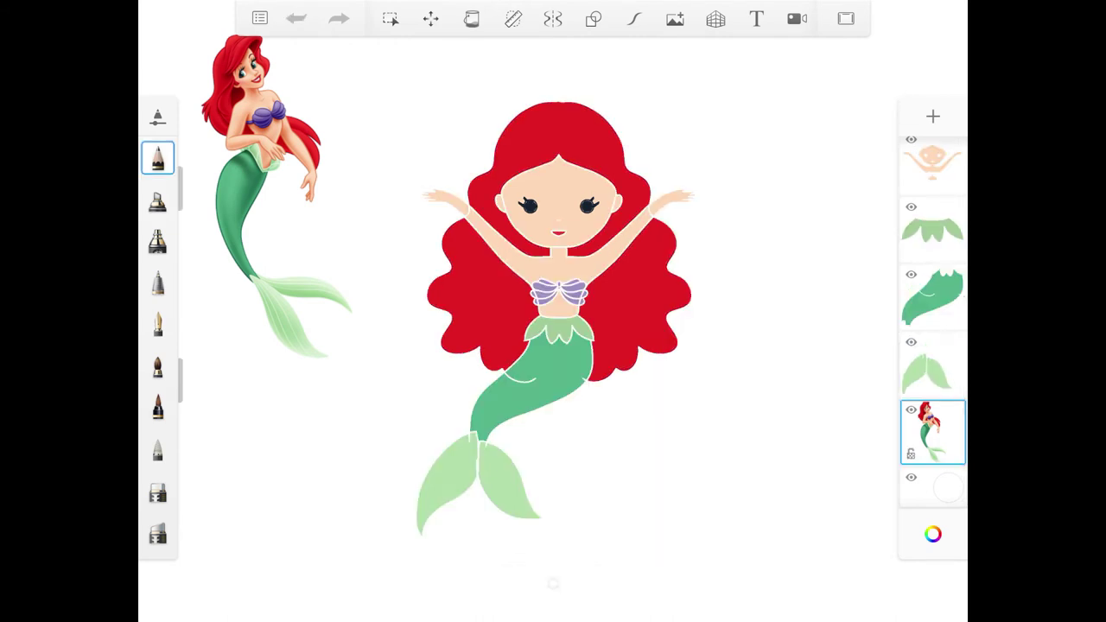
Choose the Technical Pen from the Brush Library and view its size settings
left_click(157, 116)
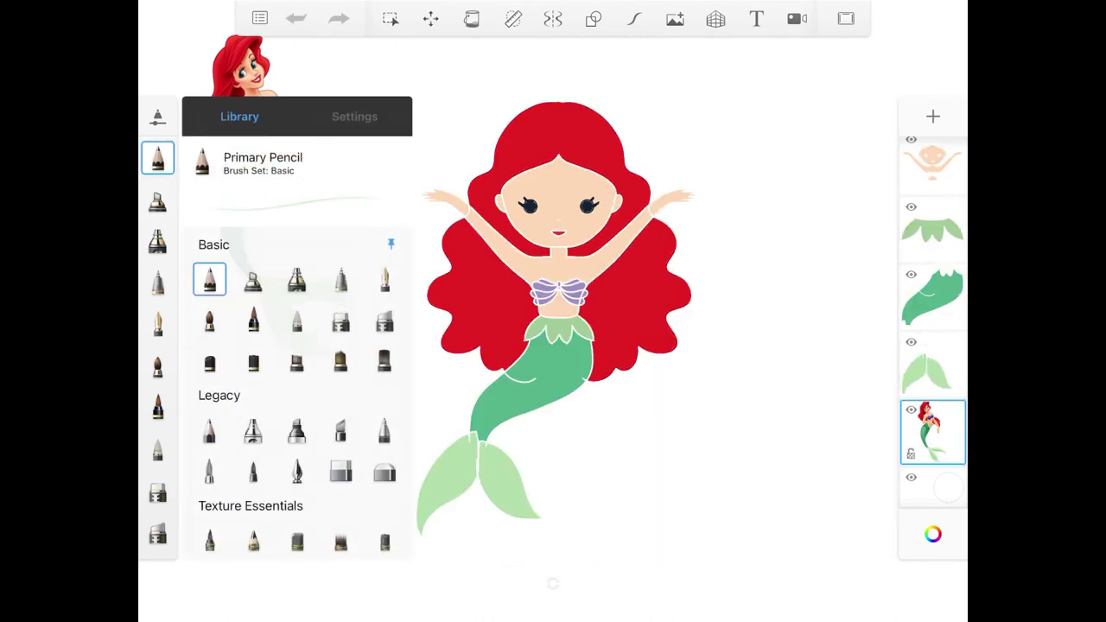
left_click(341, 279)
left_click(354, 115)
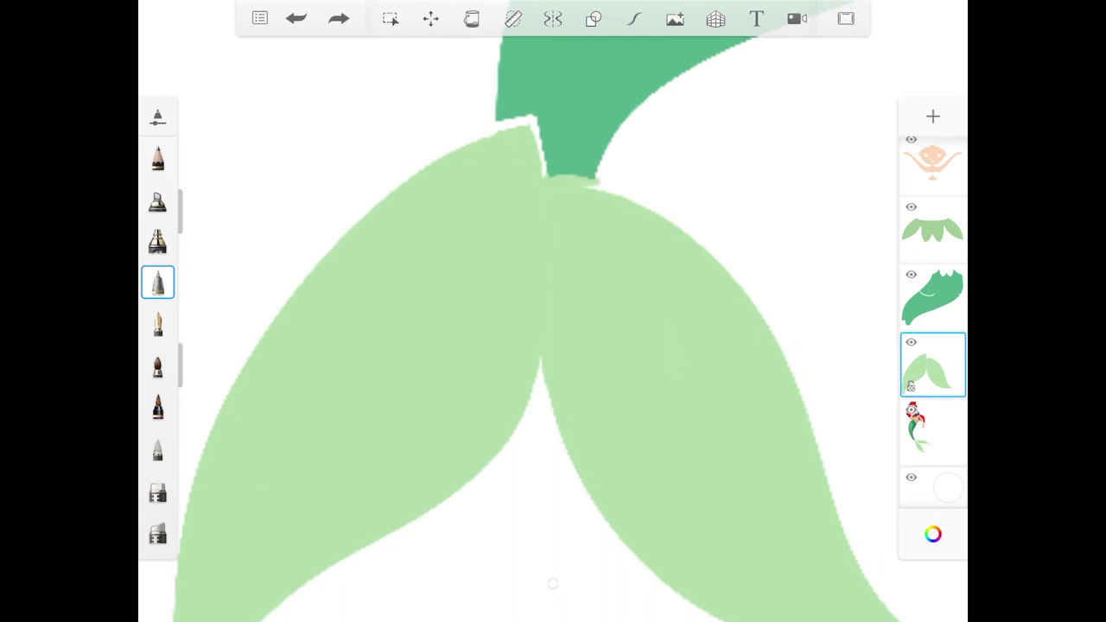
Paint tail green over the tail-fin join, undo a stray stroke, and draw a white curve on the tail
left_click_drag(596, 185, 665, 218)
left_click_drag(536, 121, 545, 172)
left_click_drag(458, 225, 458, 483)
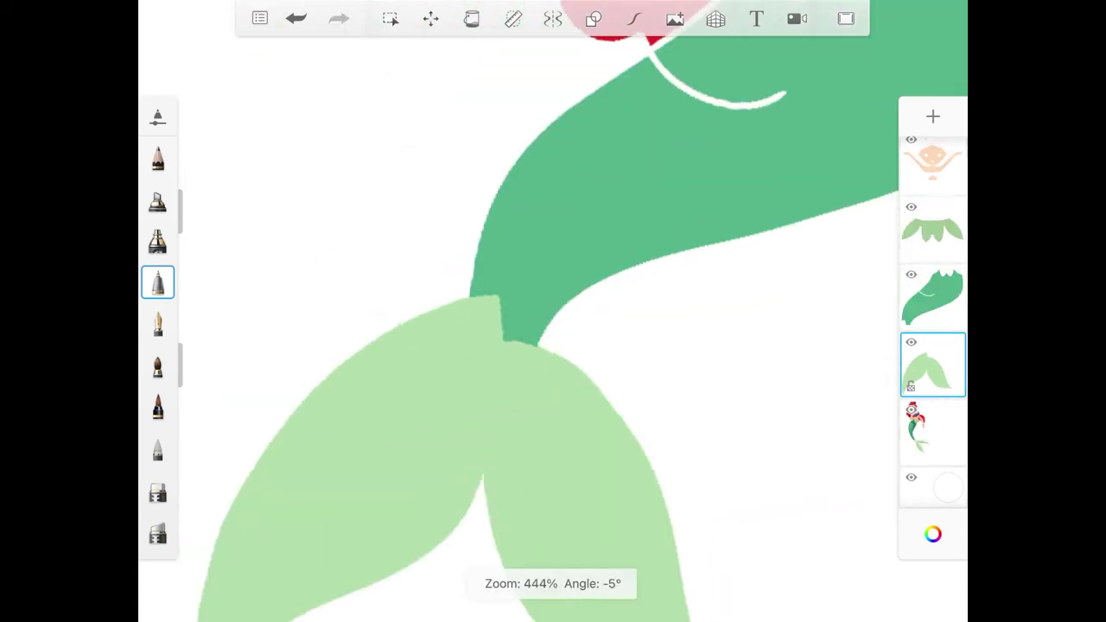
left_click(910, 274)
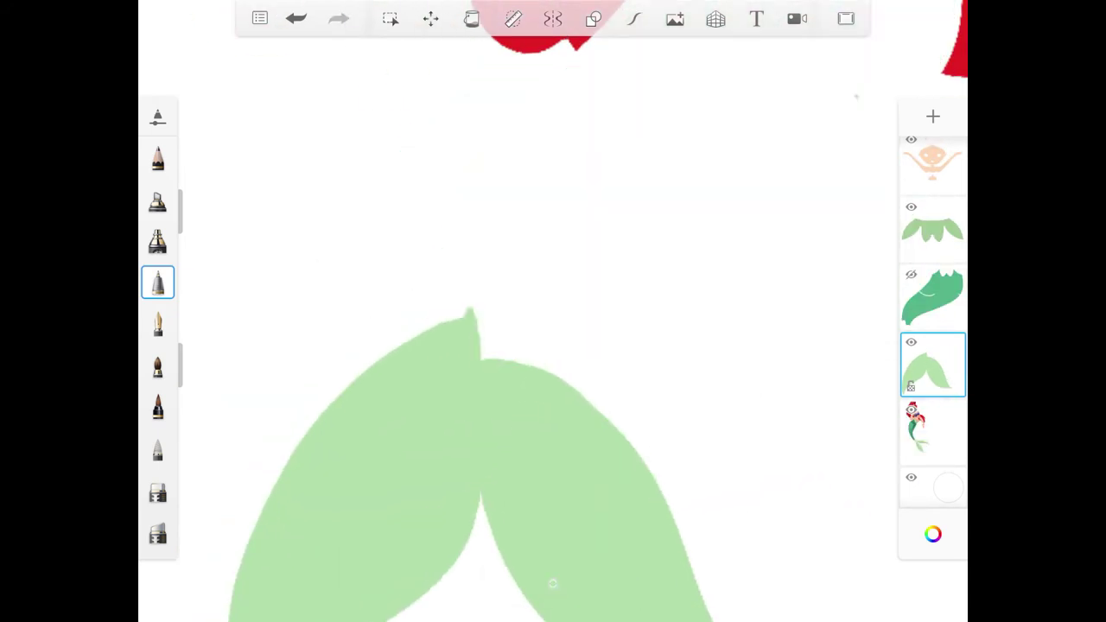
left_click(932, 296)
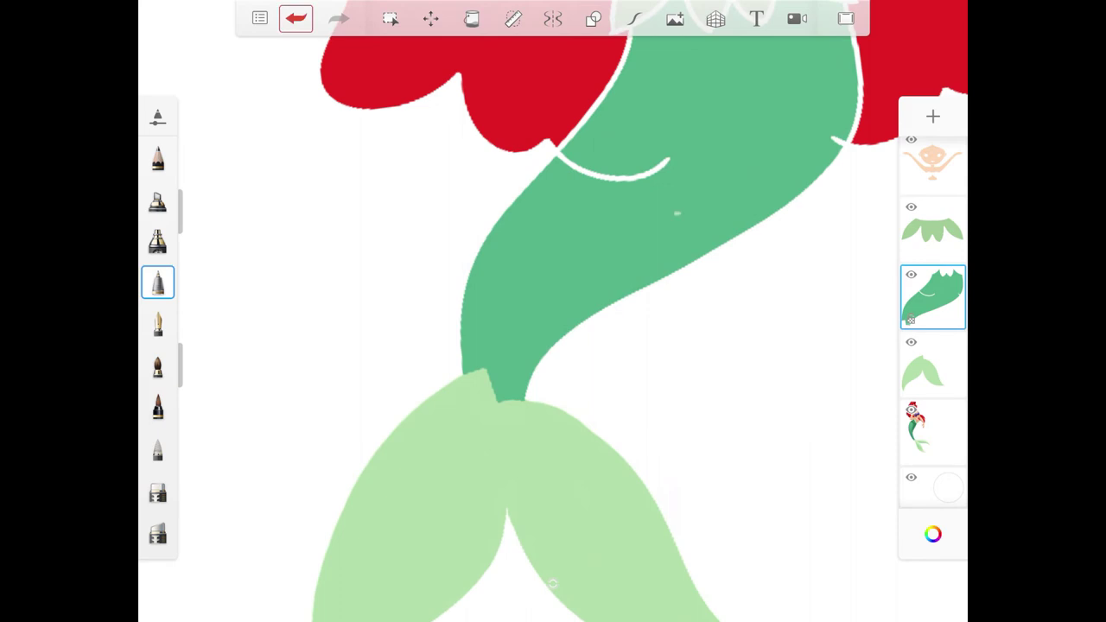
left_click(296, 18)
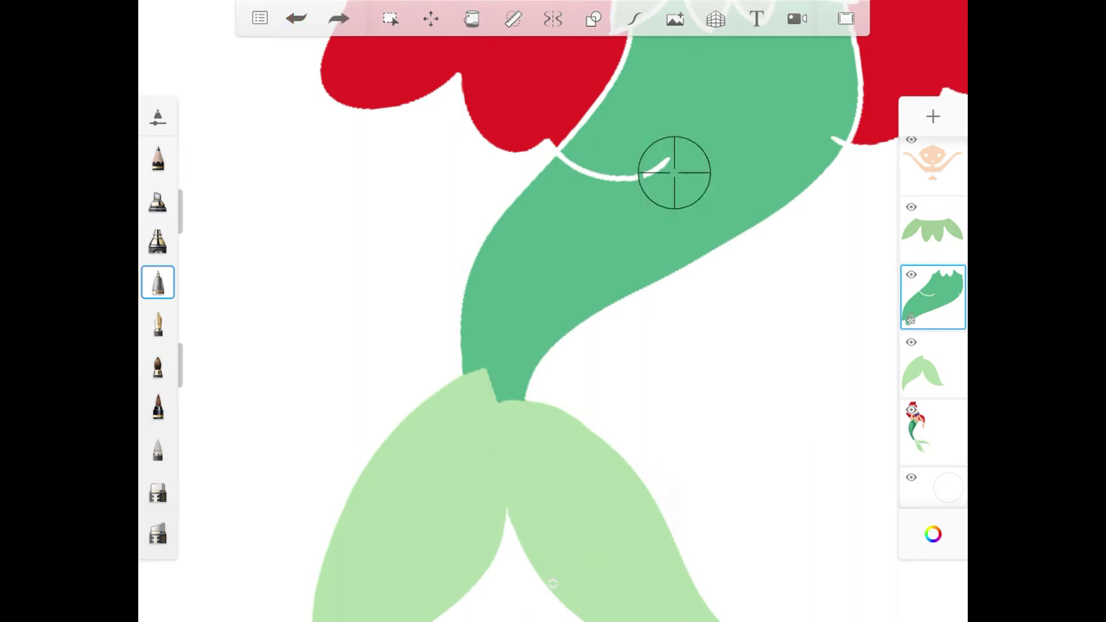
left_click_drag(674, 171, 670, 160)
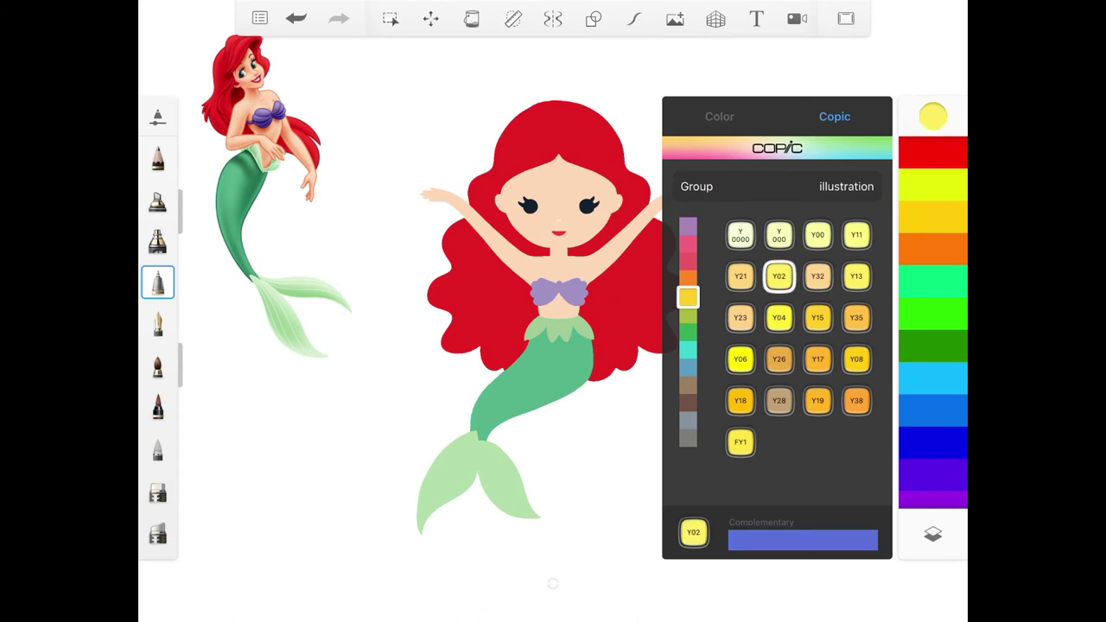
Turn on Predictive Stroke for smoother yellow detail lines
left_click(634, 18)
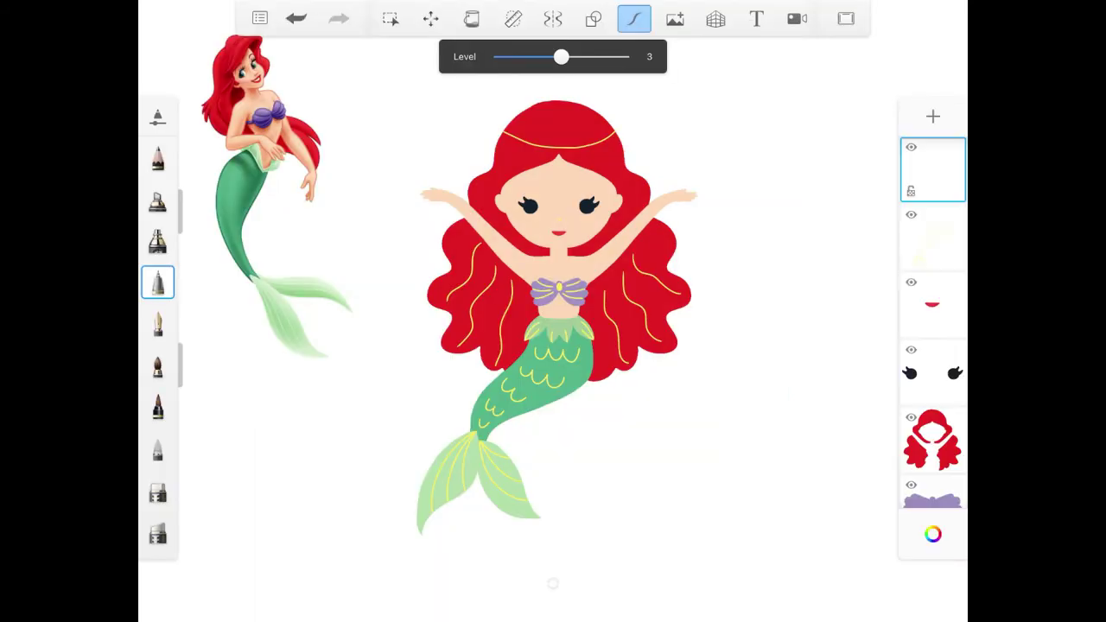
Set Predictive Stroke to 5, zoom into the face, and paint white highlights in both eyes
left_click_drag(560, 56, 629, 56)
scroll(575, 170, "up", 2)
scroll(575, 169, "up", 5)
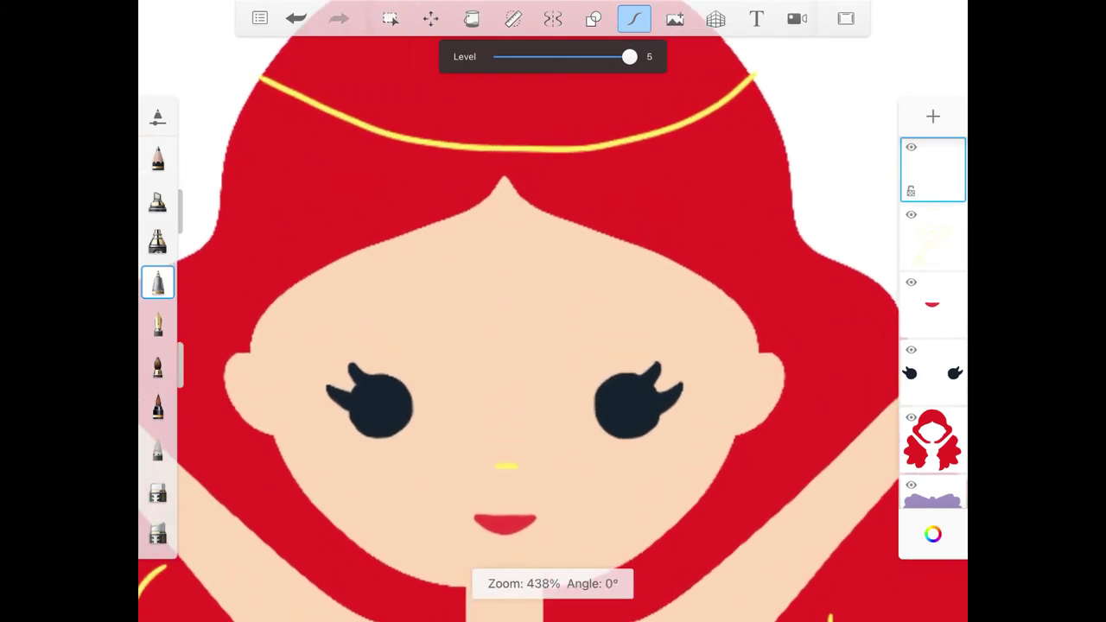
scroll(574, 169, "up", 3)
scroll(553, 362, "up", 1)
scroll(553, 363, "up", 1)
scroll(553, 363, "up", 1)
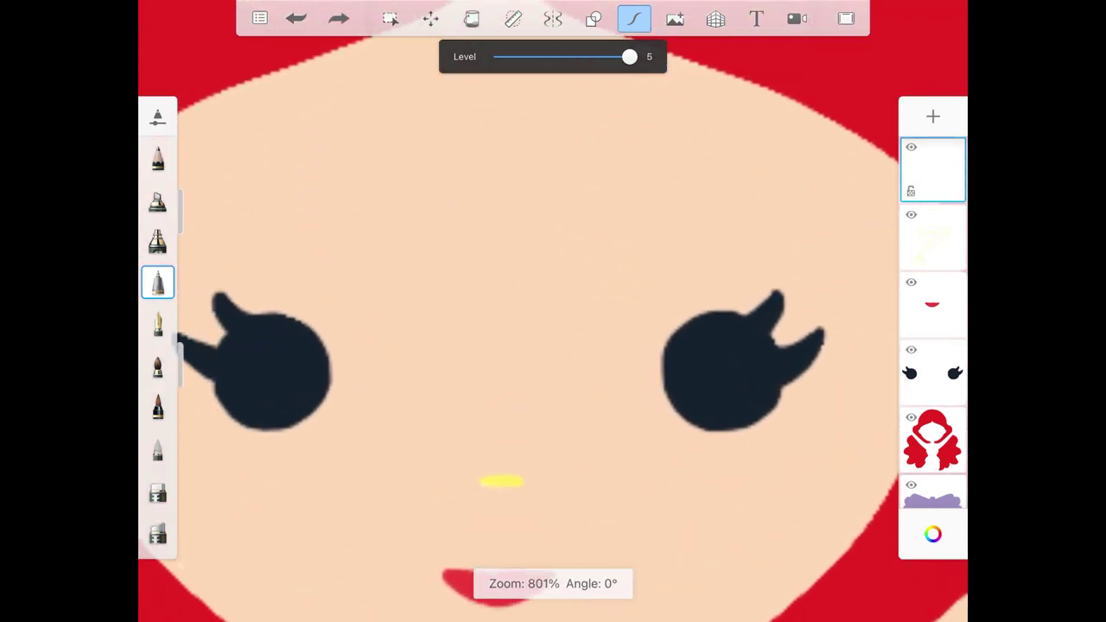
scroll(553, 363, "up", 1)
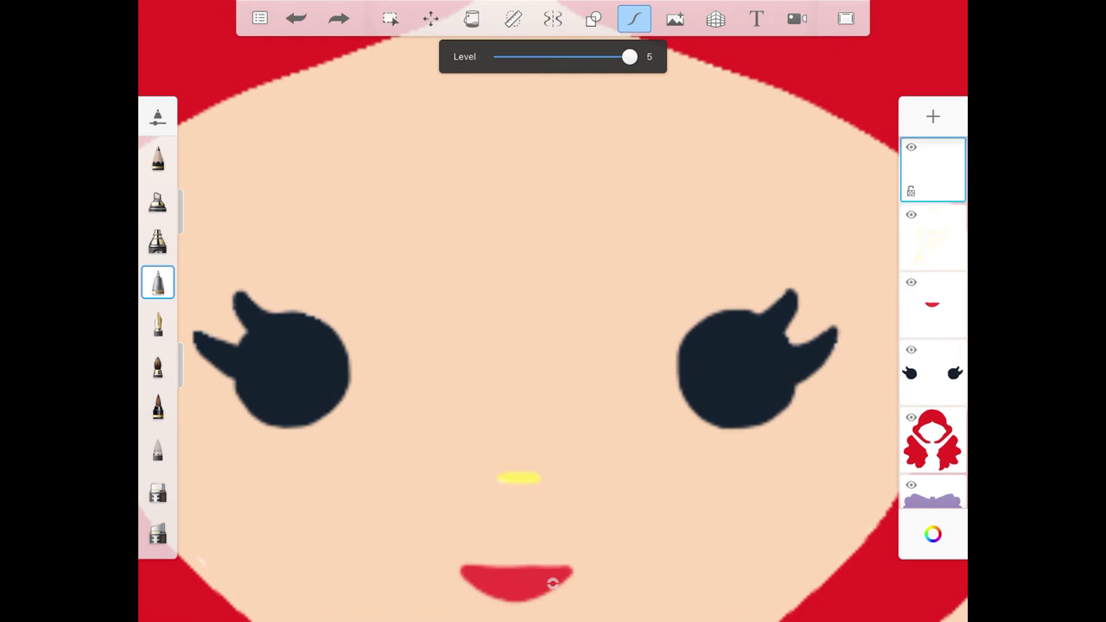
mouse_move(748, 345)
left_mouse_down()
mouse_move(754, 371)
mouse_move(758, 347)
left_mouse_up()
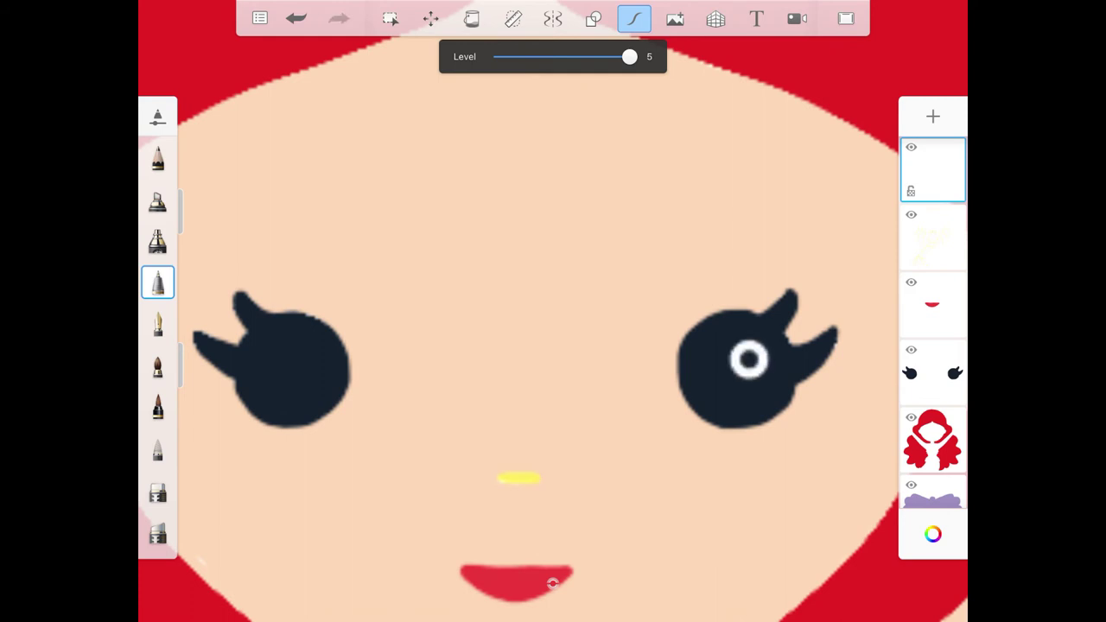
mouse_move(307, 345)
left_mouse_down()
mouse_move(321, 373)
mouse_move(311, 346)
mouse_move(306, 369)
mouse_move(316, 368)
left_mouse_up()
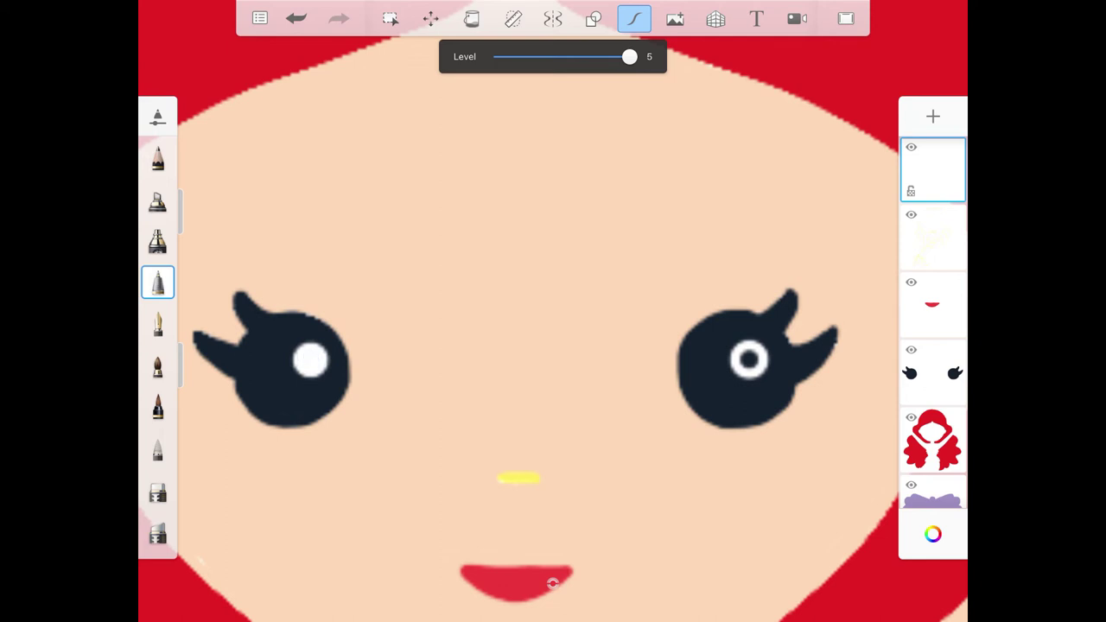
mouse_move(743, 349)
left_mouse_down()
mouse_move(743, 370)
mouse_move(755, 370)
left_mouse_up()
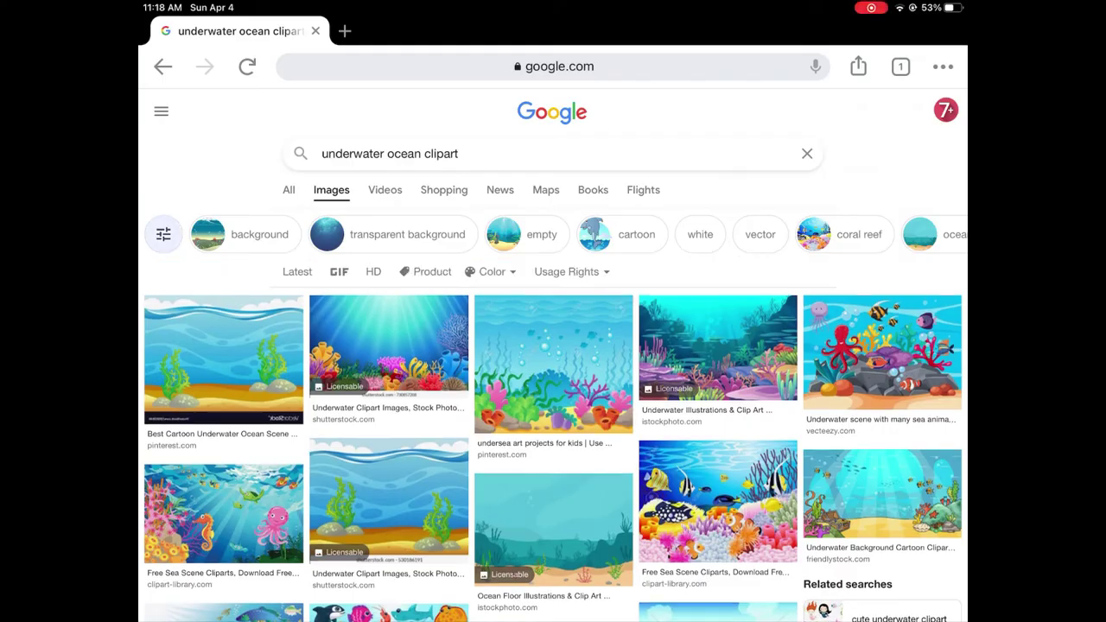
Filter Google Images to Creative Commons licences and save the fish coral-reef wallpaper to photos
left_click(570, 276)
left_click(605, 312)
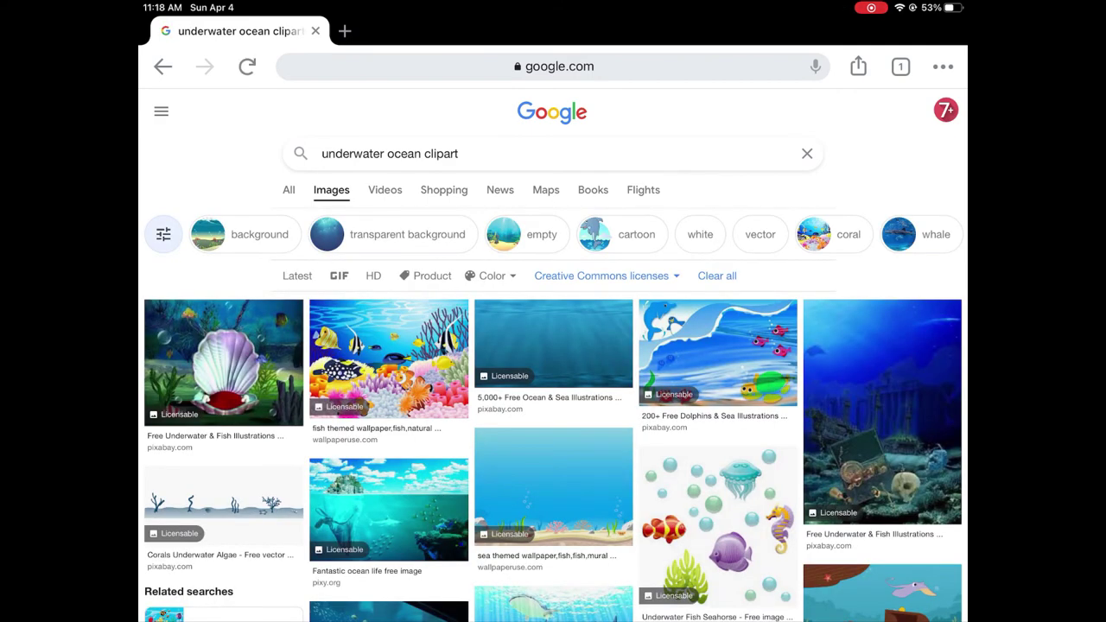
left_click(389, 359)
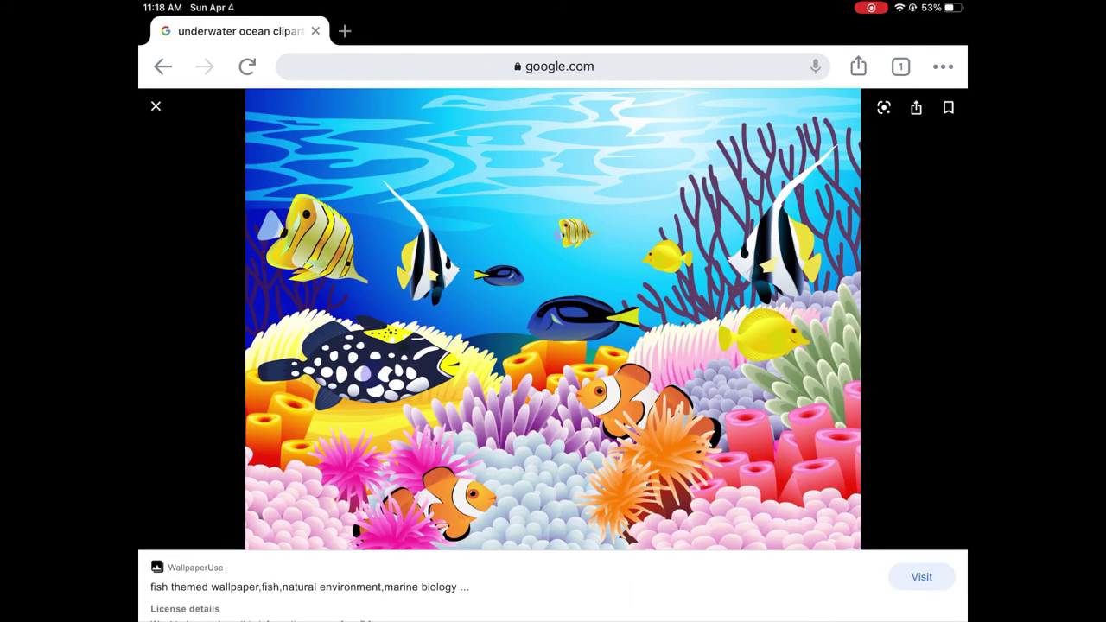
right_click(553, 320)
left_click(605, 210)
Return from the browser to the mermaid drawing in SketchBook
left_click_drag(553, 618, 553, 414)
left_click(748, 561)
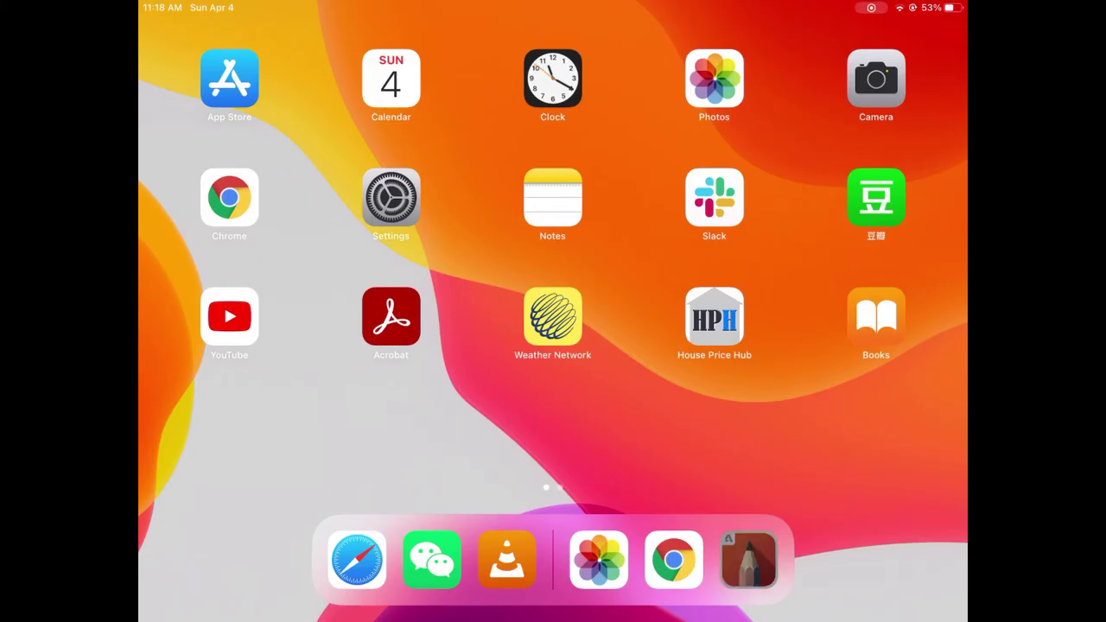
scroll(933, 346, "down", 5)
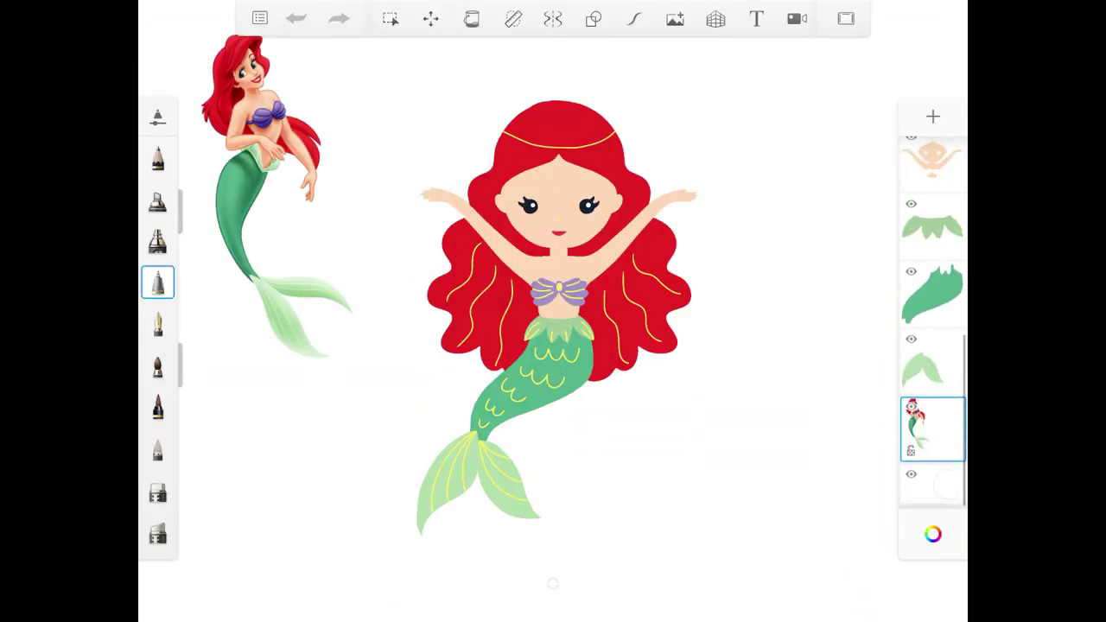
Hide the Ariel reference and import the saved coral-reef picture, scaled to fill the canvas
left_click(911, 410)
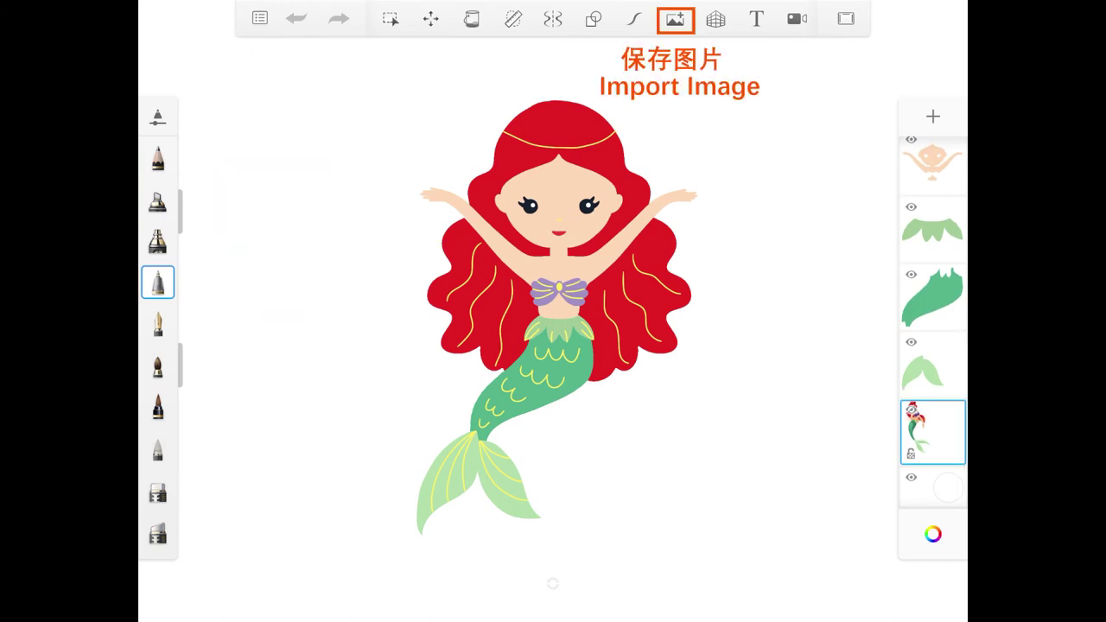
left_click(674, 18)
left_click(197, 140)
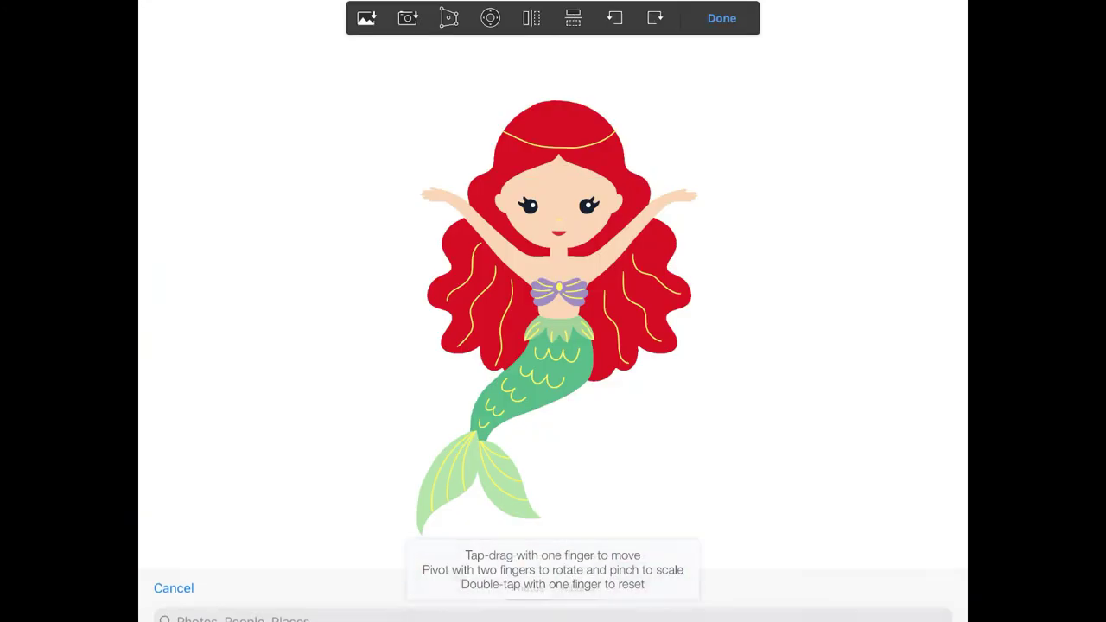
scroll(553, 311, "up", 3)
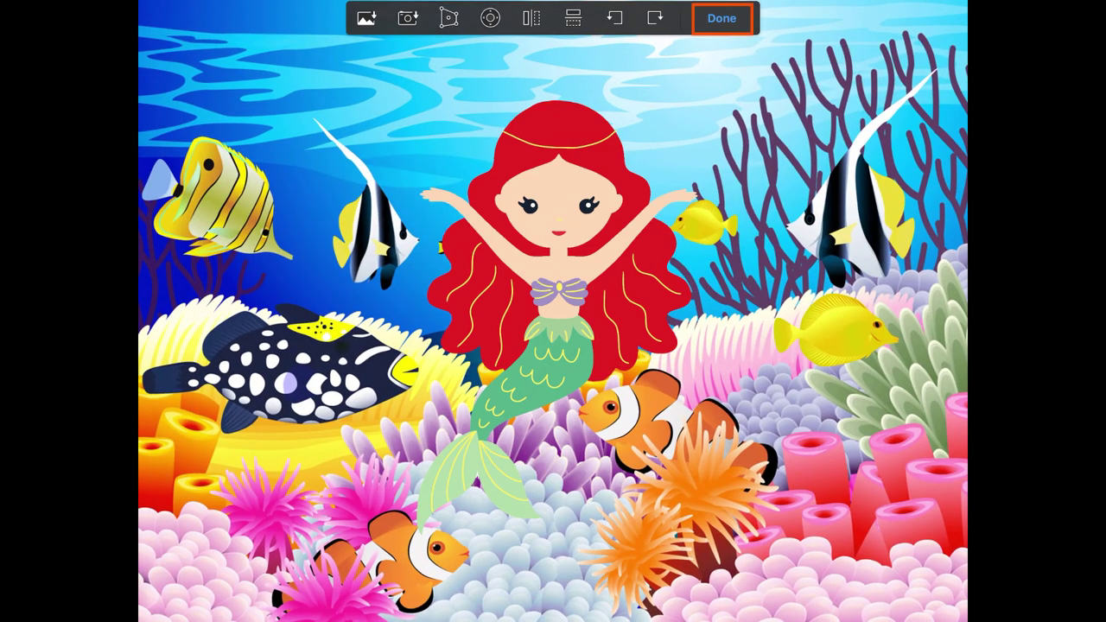
left_click(722, 18)
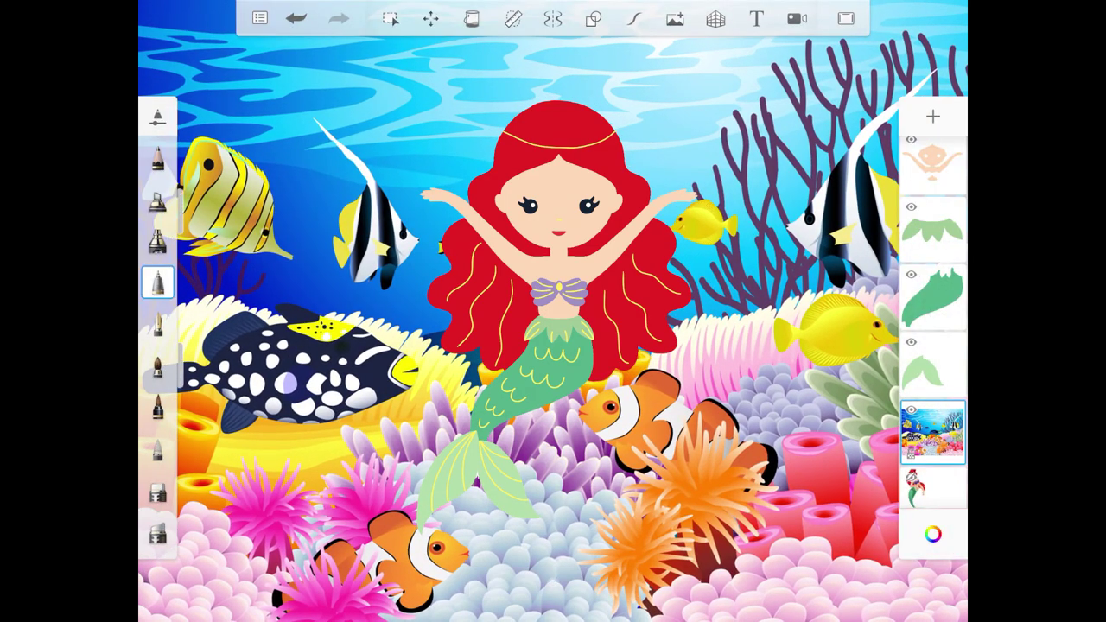
Fade the reef layer to 60% opacity and view the drawing full screen
left_click(932, 432)
left_click_drag(867, 368, 795, 368)
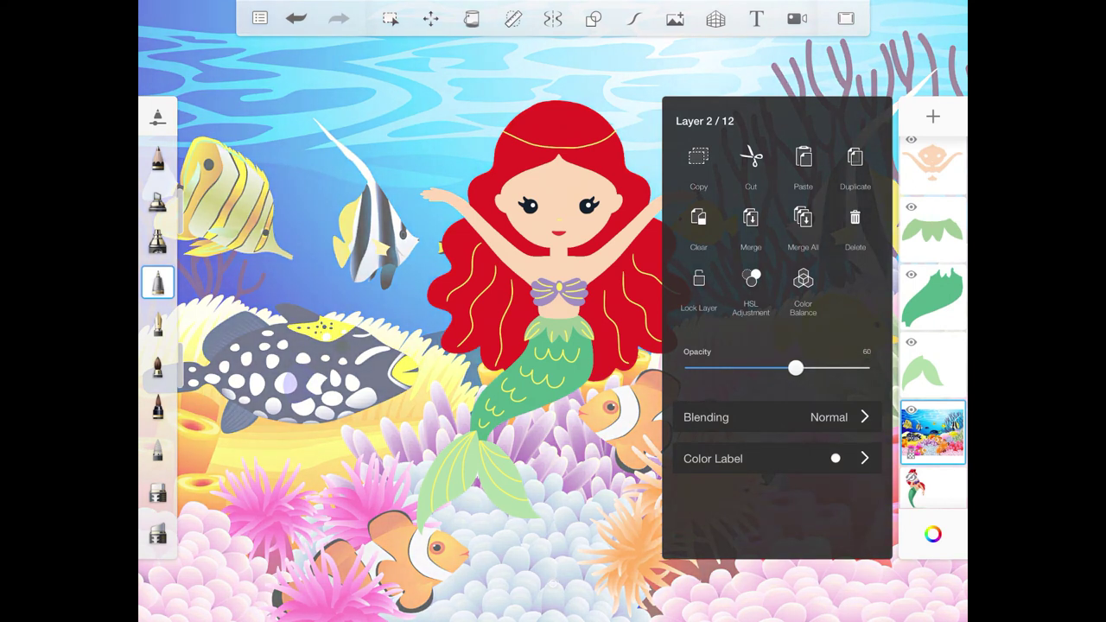
left_click(932, 432)
left_click(846, 17)
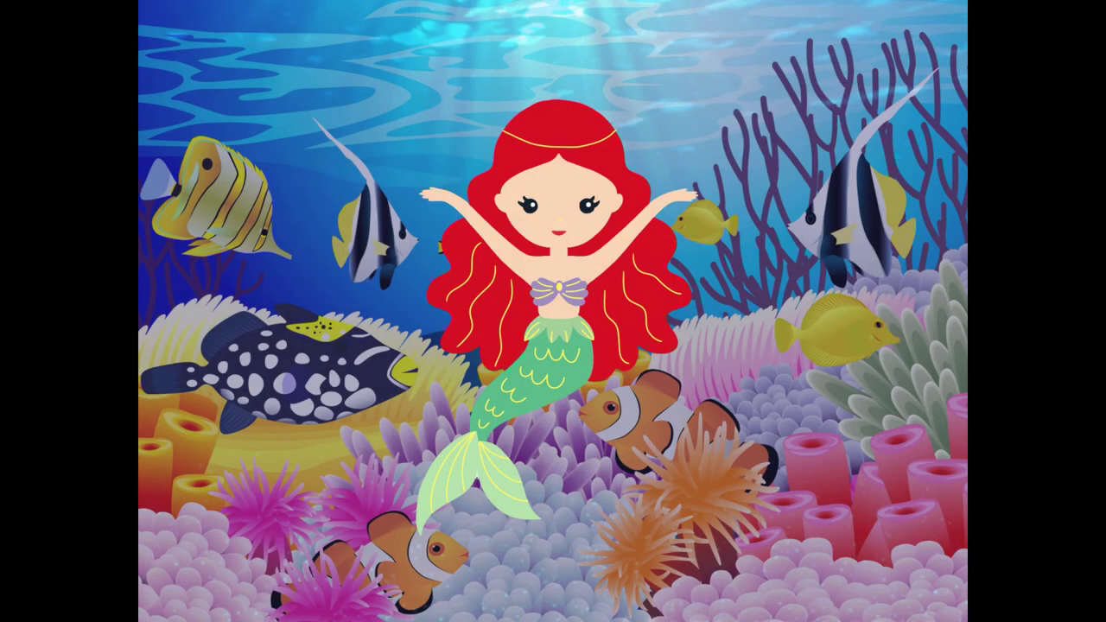
mouse_move(553, 285)
left_mouse_down()
mouse_move(545, 328)
mouse_move(518, 285)
mouse_move(553, 328)
mouse_move(605, 294)
mouse_move(629, 297)
mouse_move(654, 320)
mouse_move(568, 272)
mouse_move(553, 328)
mouse_move(527, 285)
mouse_move(568, 296)
mouse_move(592, 320)
mouse_move(691, 345)
mouse_move(743, 346)
mouse_move(789, 320)
mouse_move(605, 284)
mouse_move(527, 328)
mouse_move(319, 319)
mouse_move(445, 320)
mouse_move(596, 355)
mouse_move(553, 346)
left_mouse_up()
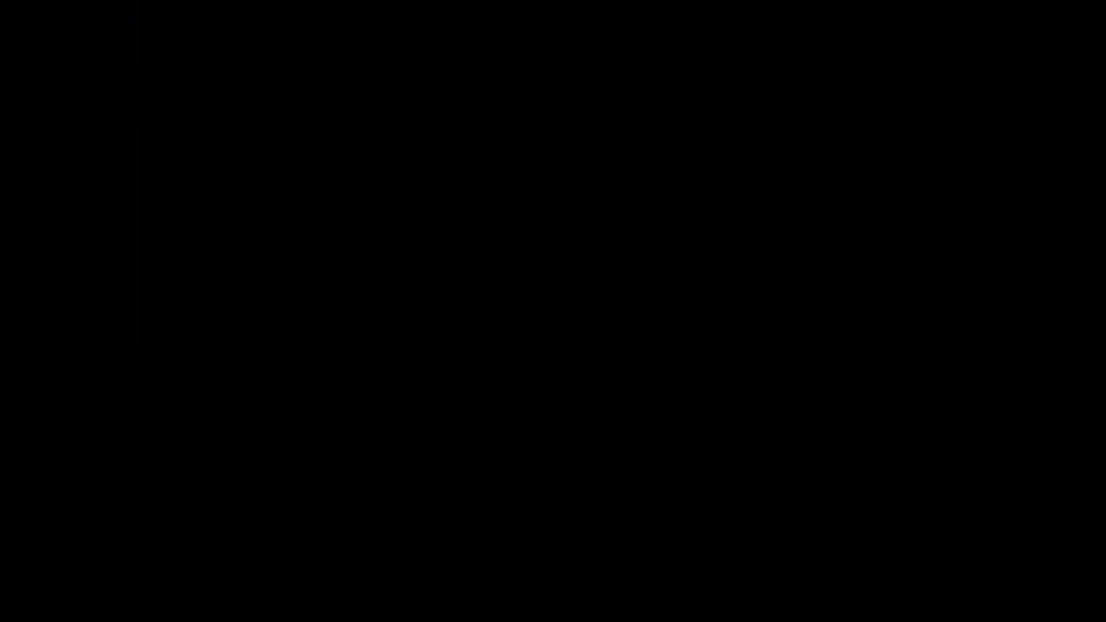